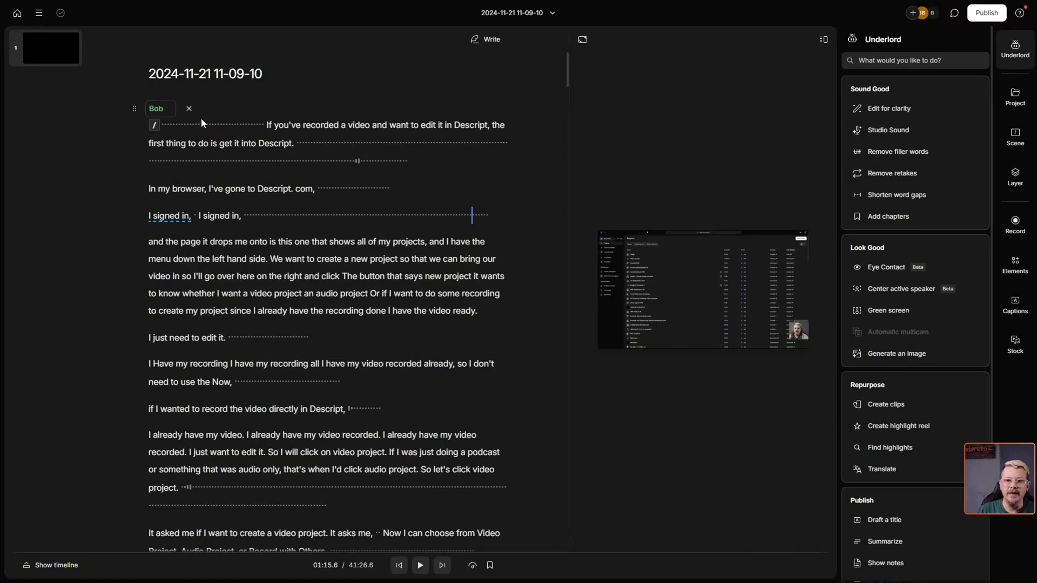
Rename the project title to "Descript 1 - Import, Shorten Word Gaps, Cut Bad Parts".
left_click(263, 75)
left_click_drag(263, 74, 123, 75)
type("Descript 1 - Import, Shorten Word Gaps, Cut Bad Parts")
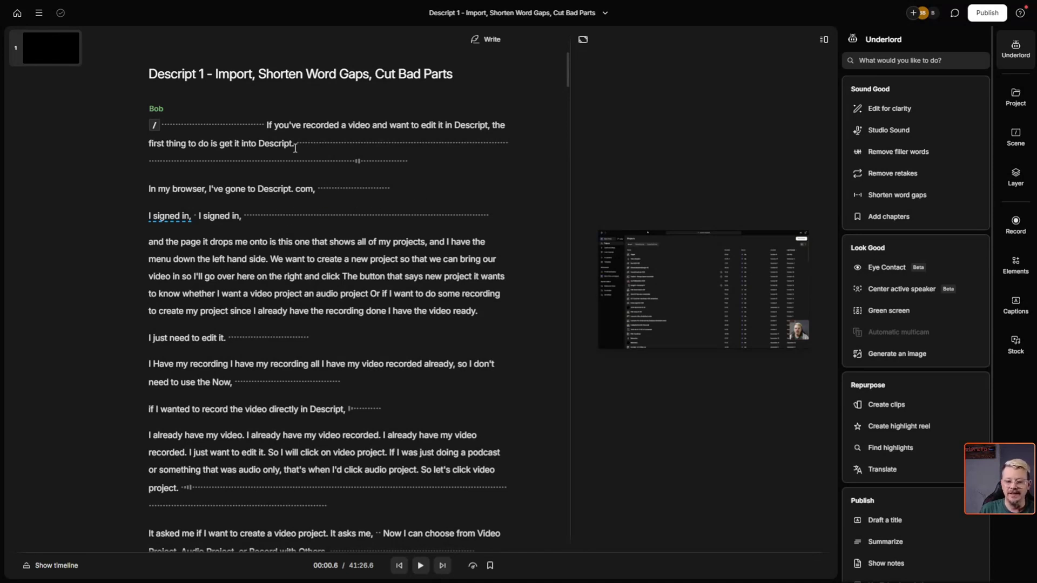
left_click(219, 125)
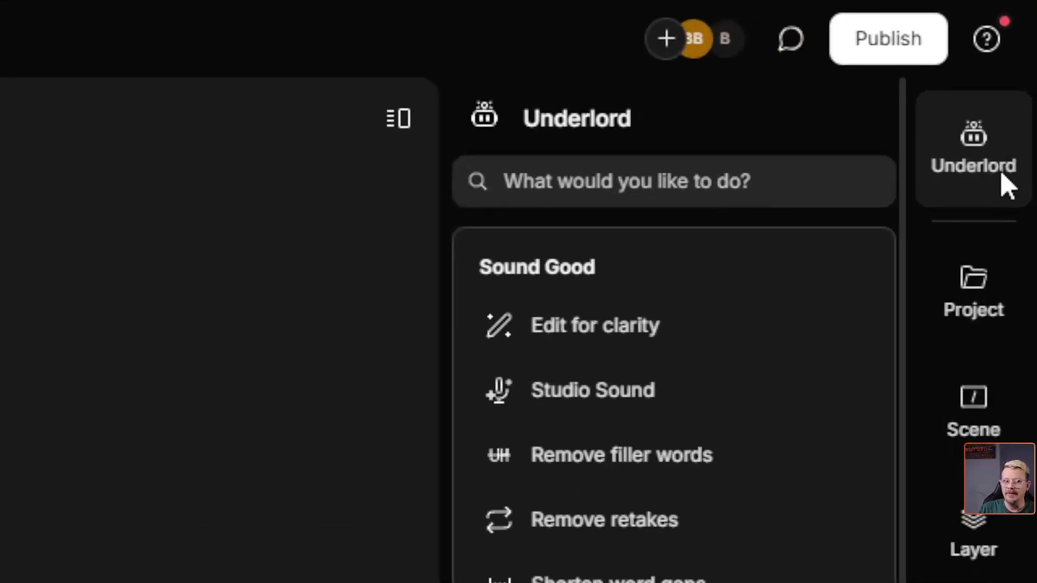
Shorten all word gaps longer than 0.5 seconds in the script to 0.5 seconds.
left_click(998, 171)
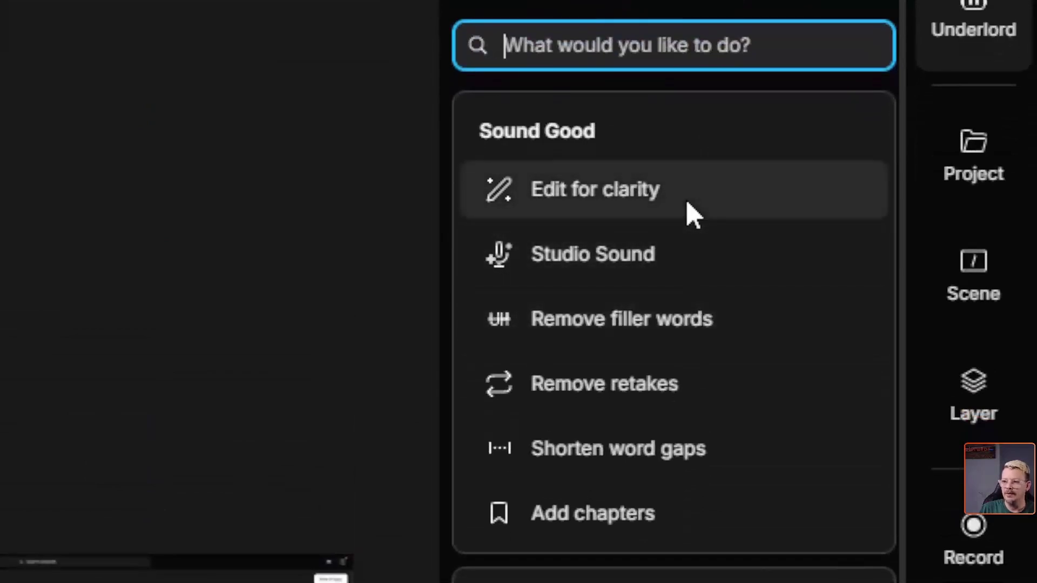
left_click(584, 460)
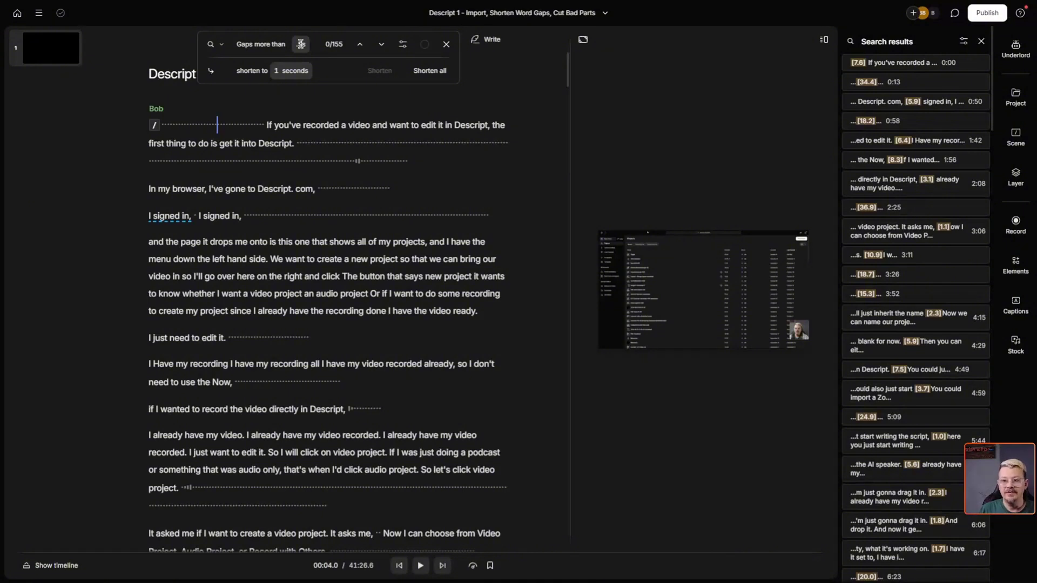
left_click(279, 70)
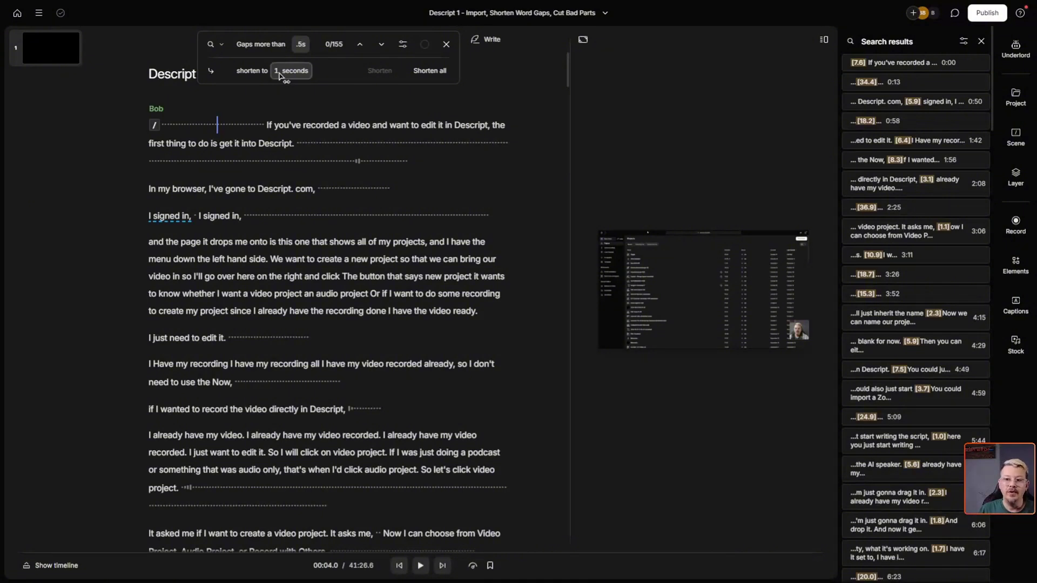
key("BackSpace")
type(".5")
key("Return")
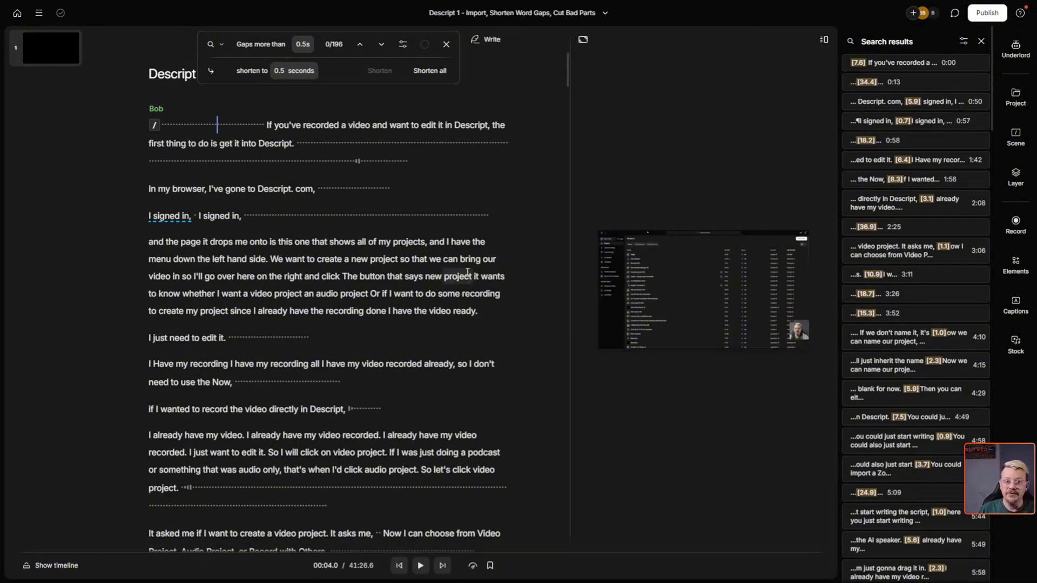
left_click(429, 71)
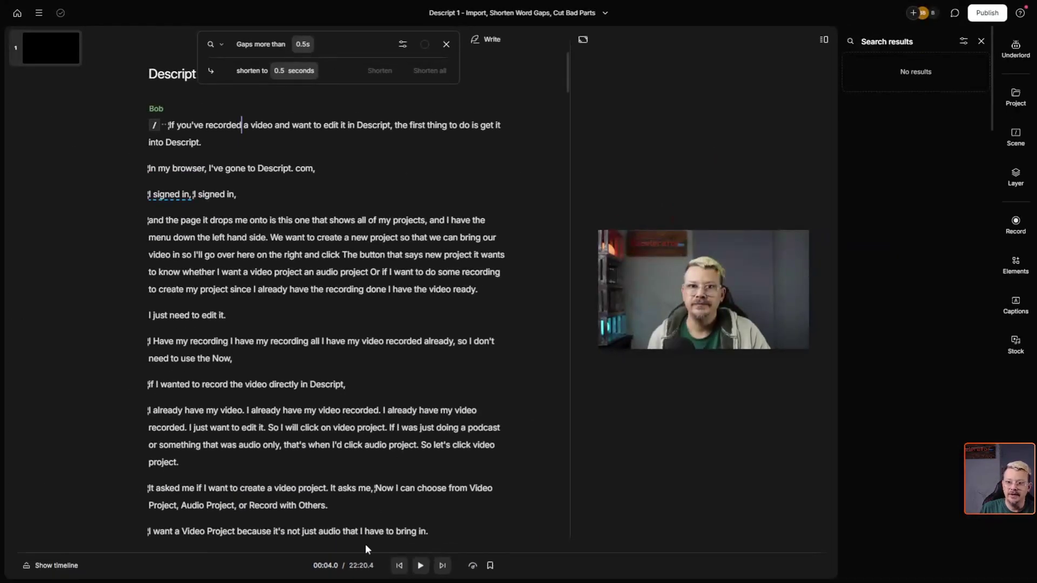
left_click(446, 46)
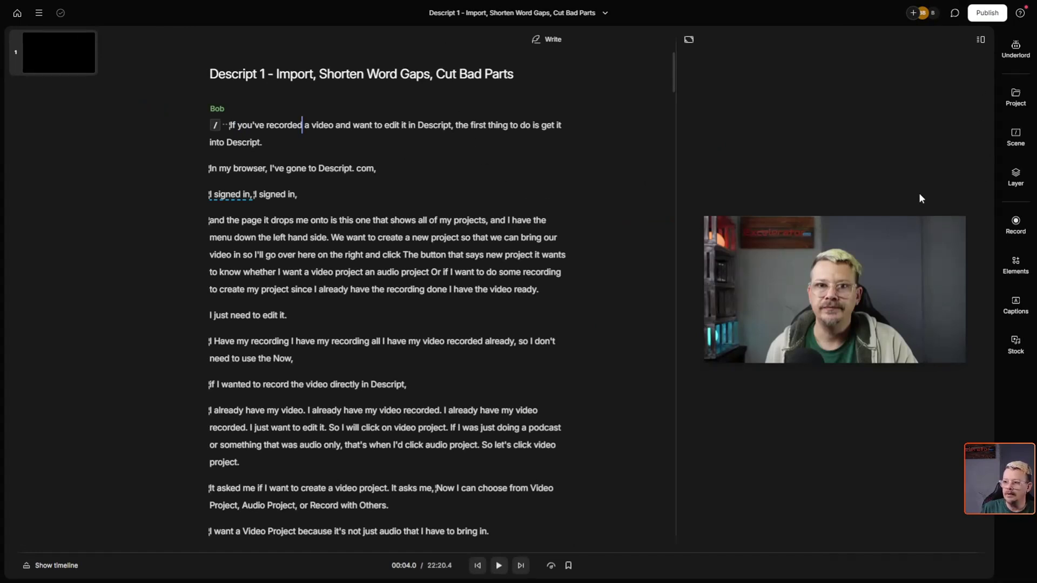
Run Remove retakes on the script and accept the first suggested edit, the repeated "I signed in".
left_click(1011, 55)
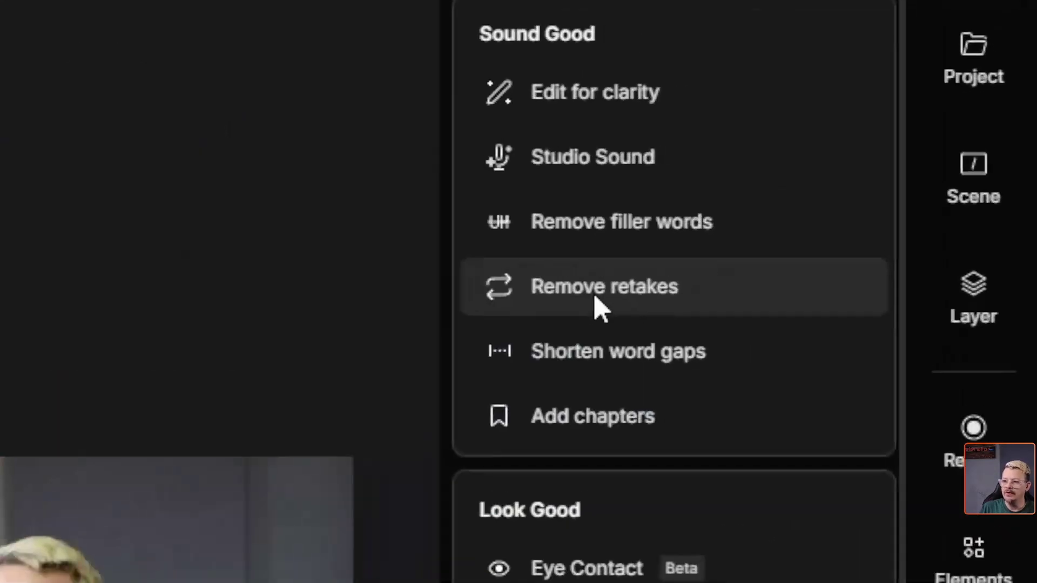
left_click(597, 303)
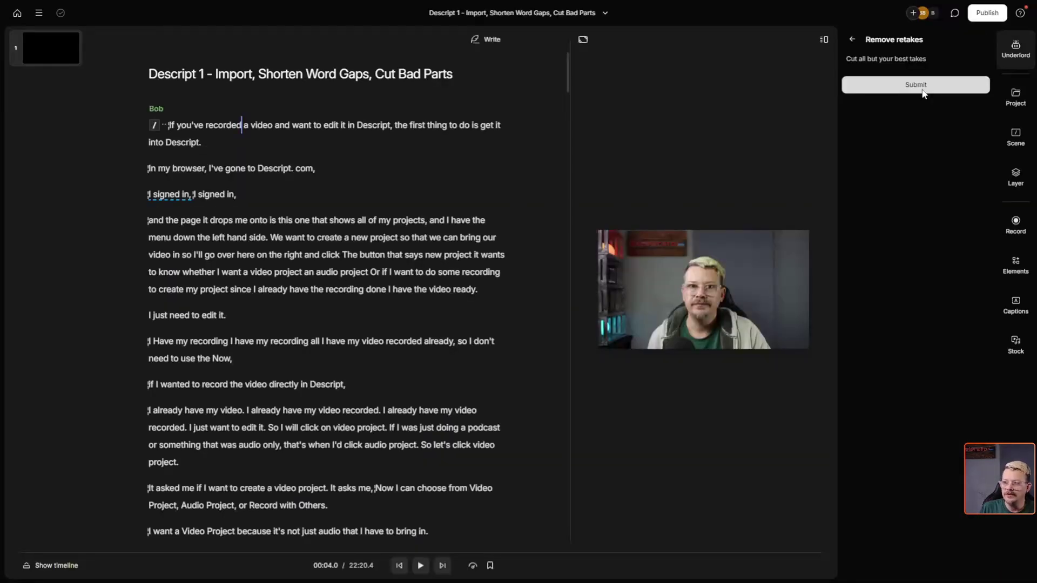
left_click(922, 90)
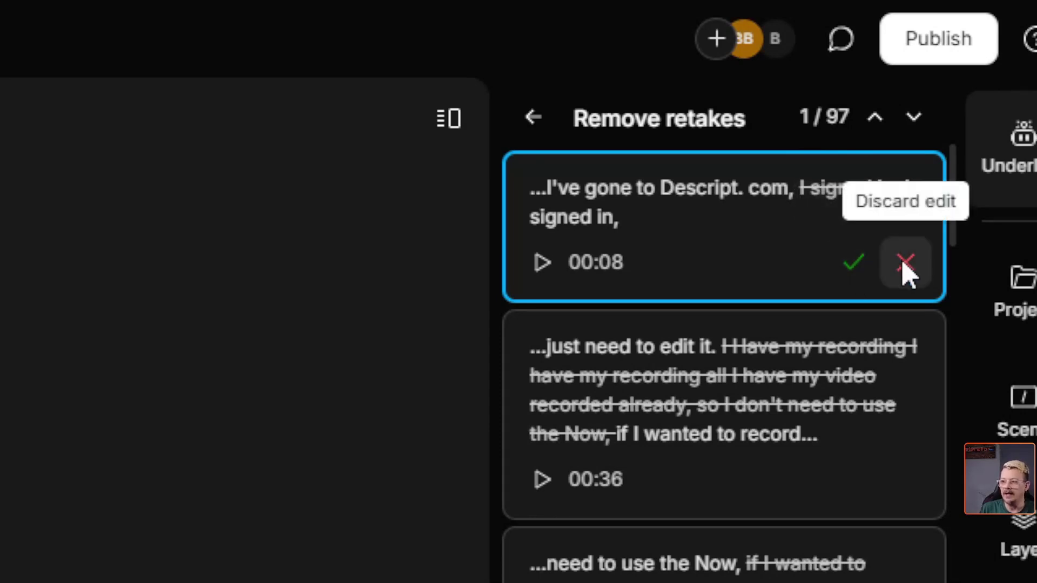
left_click(848, 268)
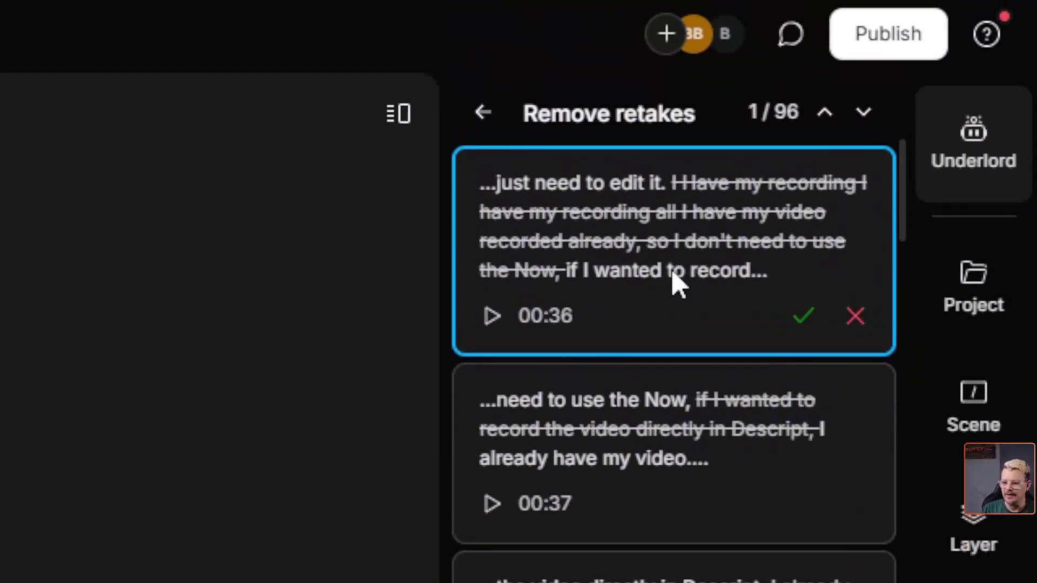
Review the remaining retake suggestions and copy the edits to a new composition.
scroll(655, 286, "down", 5)
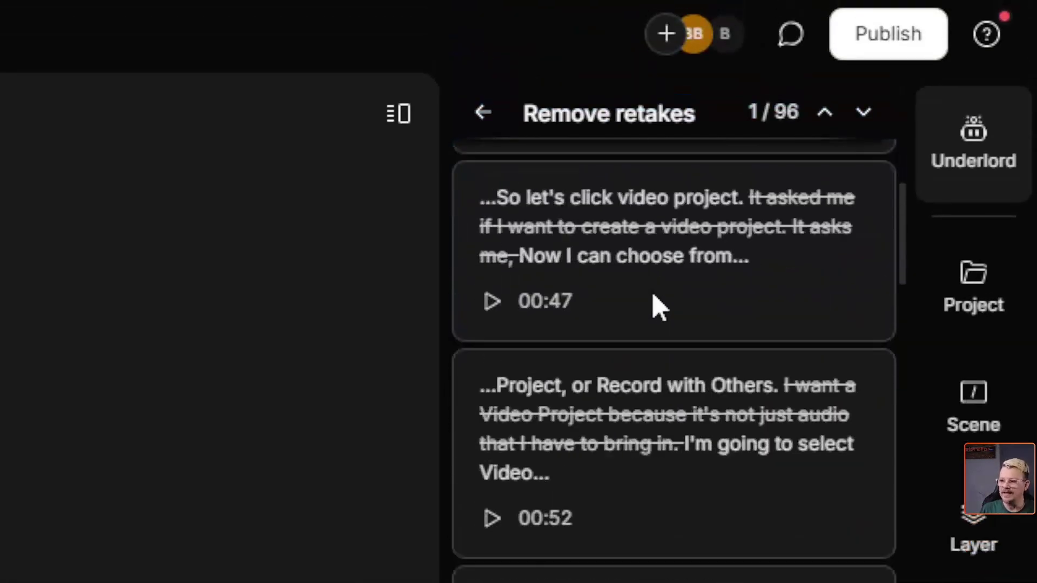
scroll(648, 394, "down", 5)
scroll(653, 410, "up", 6)
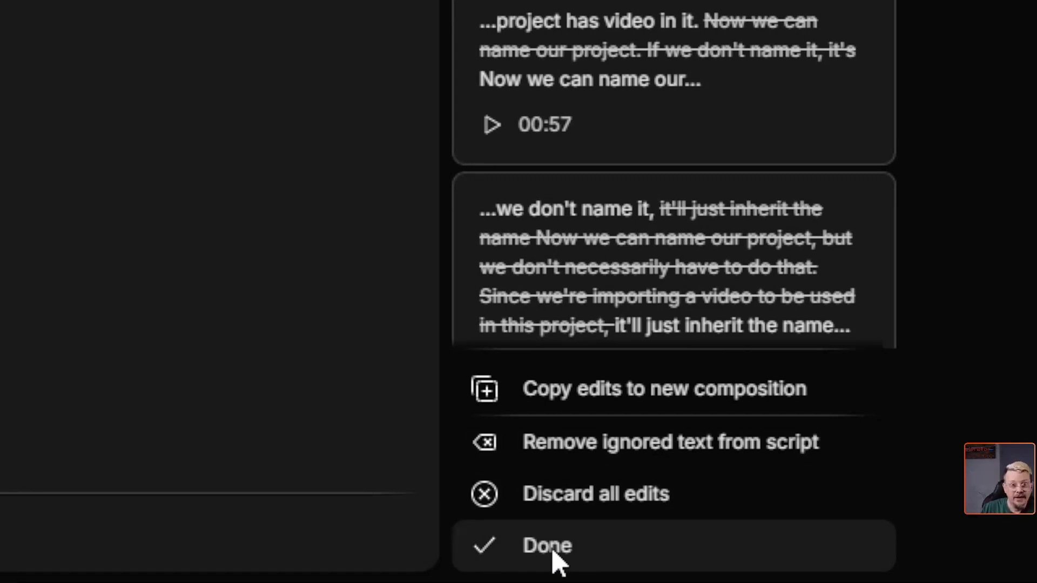
left_click(604, 402)
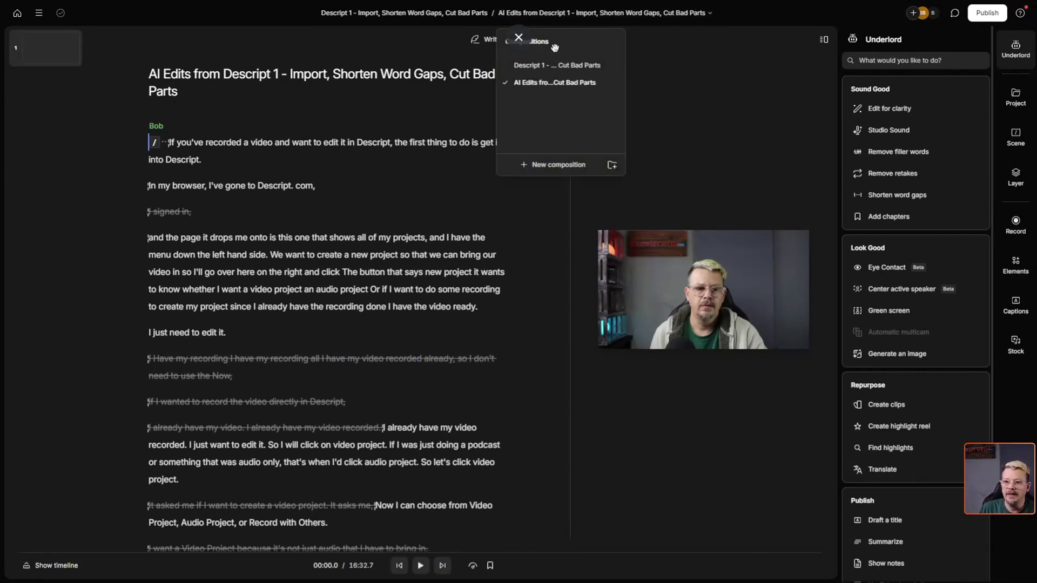
Compare the original composition with the AI Edits composition, ending on the AI Edits one.
left_click(549, 64)
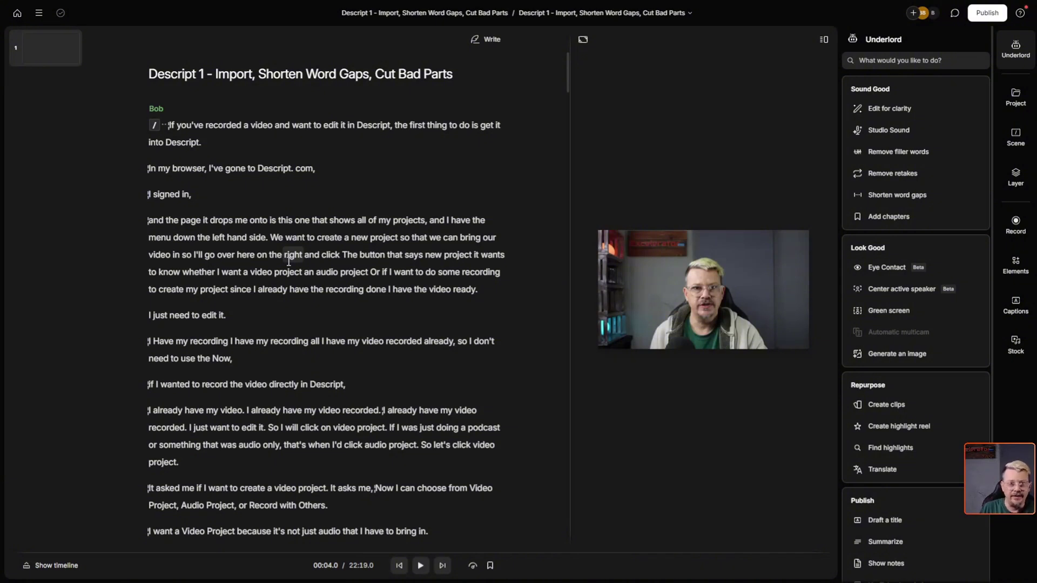
left_click(660, 15)
left_click(536, 82)
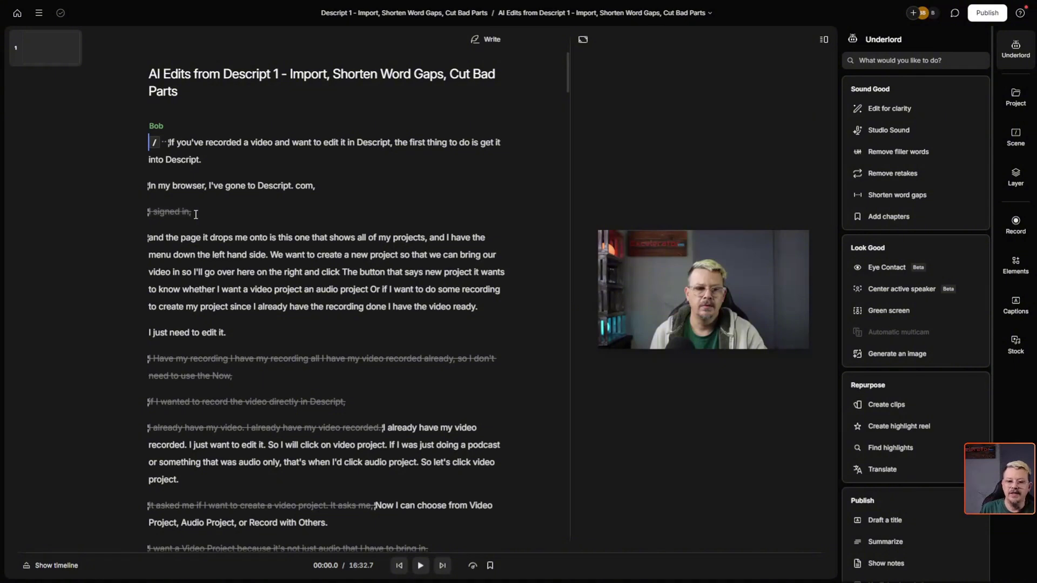
Start a new paragraph at "since I already have the recording done" and strike through that text up to "I just need to edit it.".
left_click(262, 272)
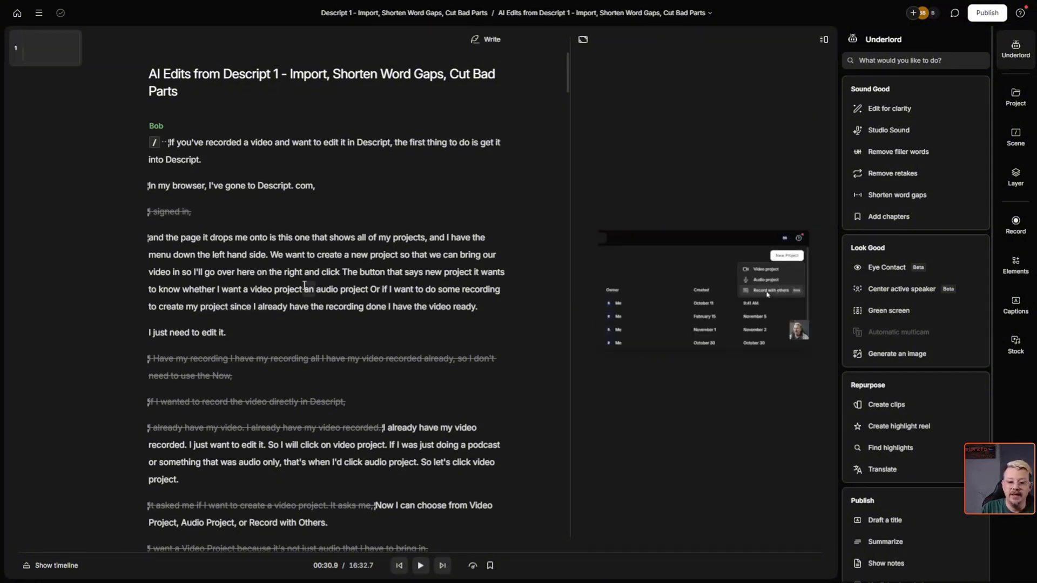
key("Return")
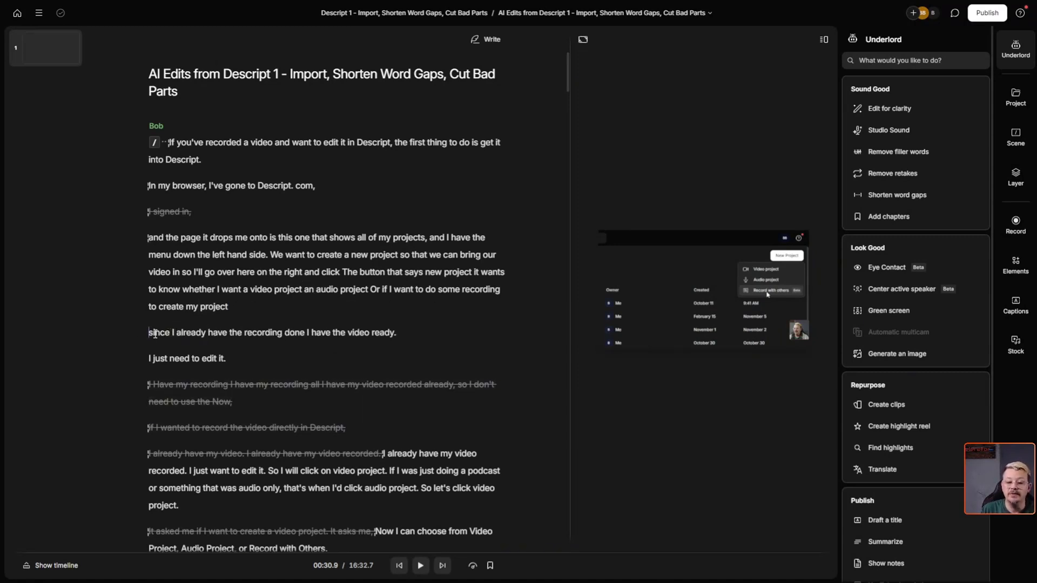
scroll(155, 333, "down", 1)
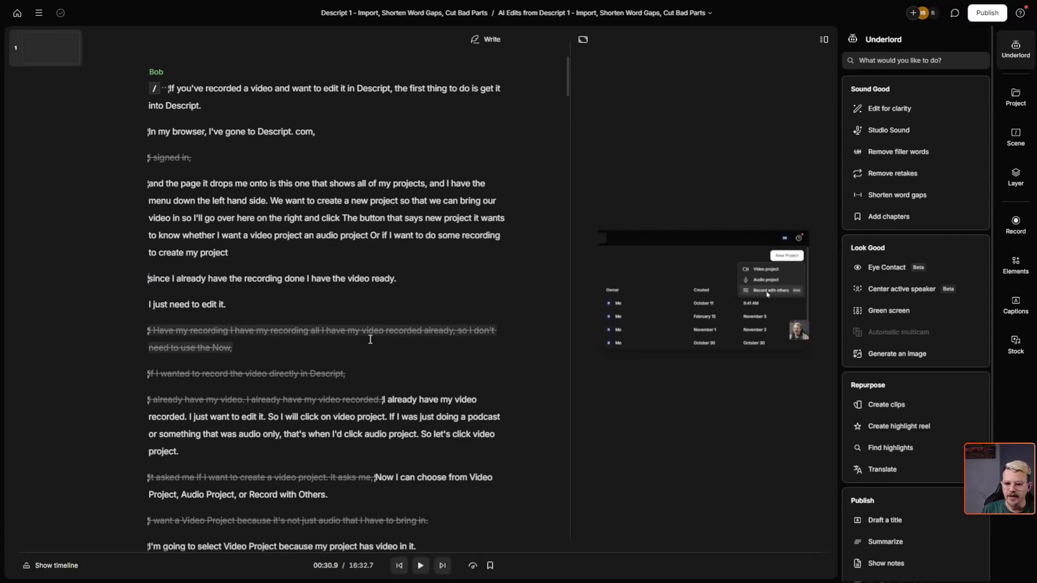
scroll(226, 378, "down", 1)
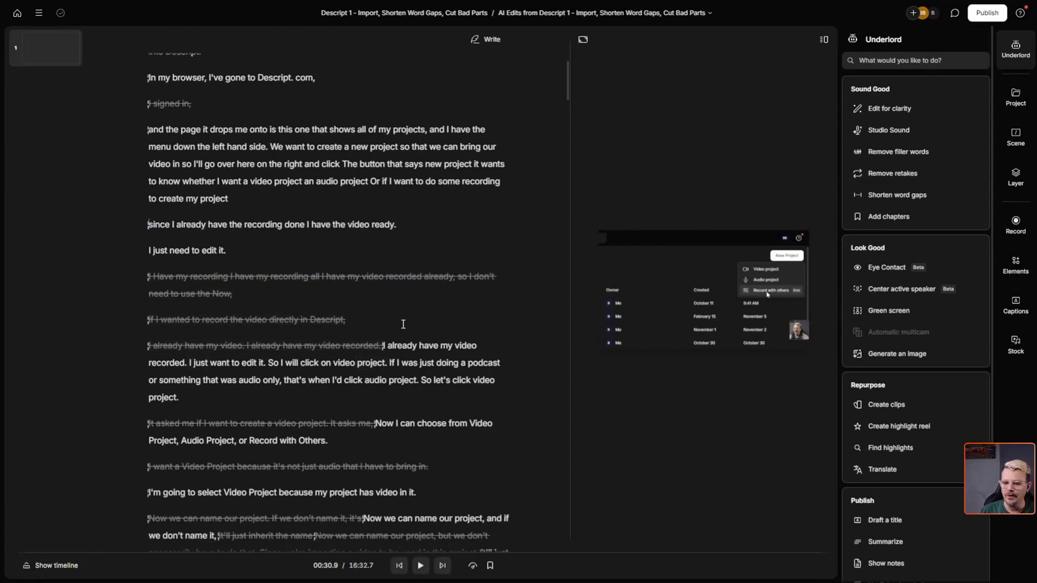
left_click_drag(149, 224, 228, 251)
left_click(307, 204)
left_click(326, 276)
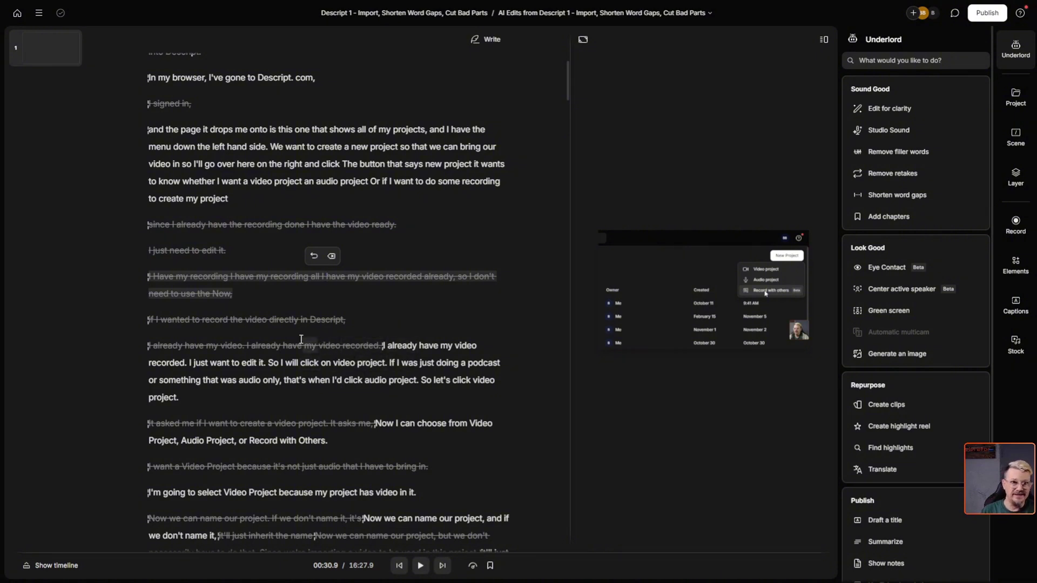
Delete the unstruck passage from "I already have my video recorded. I just want to edit it" through "So let's click video project.".
scroll(301, 339, "down", 1)
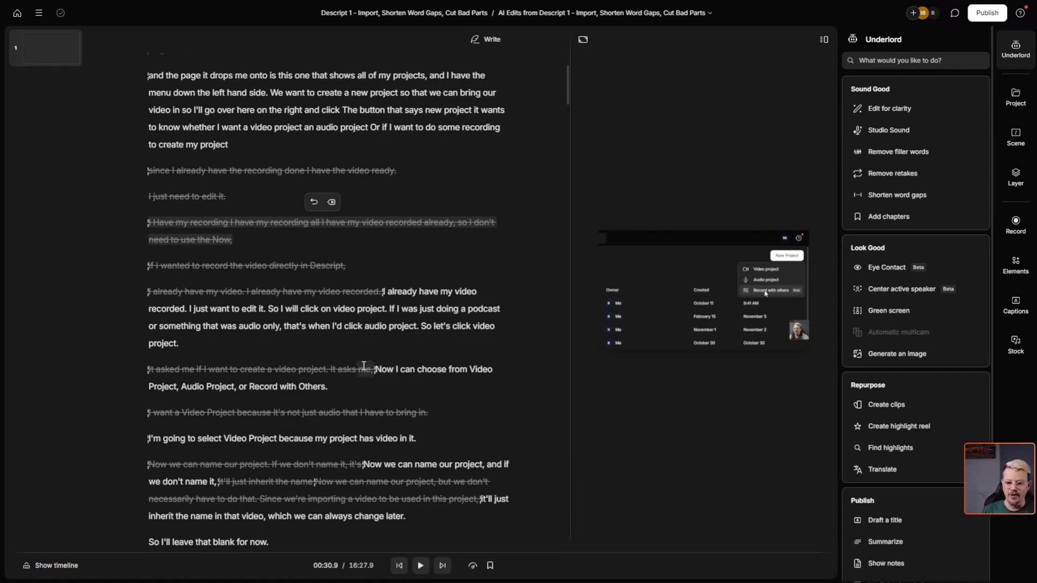
left_click_drag(206, 350, 383, 292)
left_click(208, 342)
left_click_drag(207, 342, 381, 292)
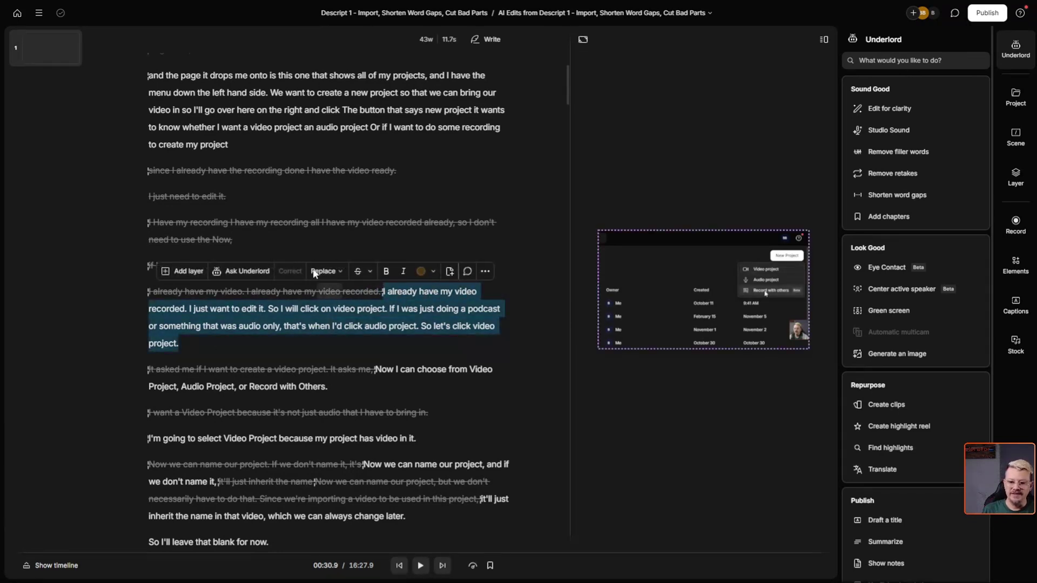
left_click(358, 272)
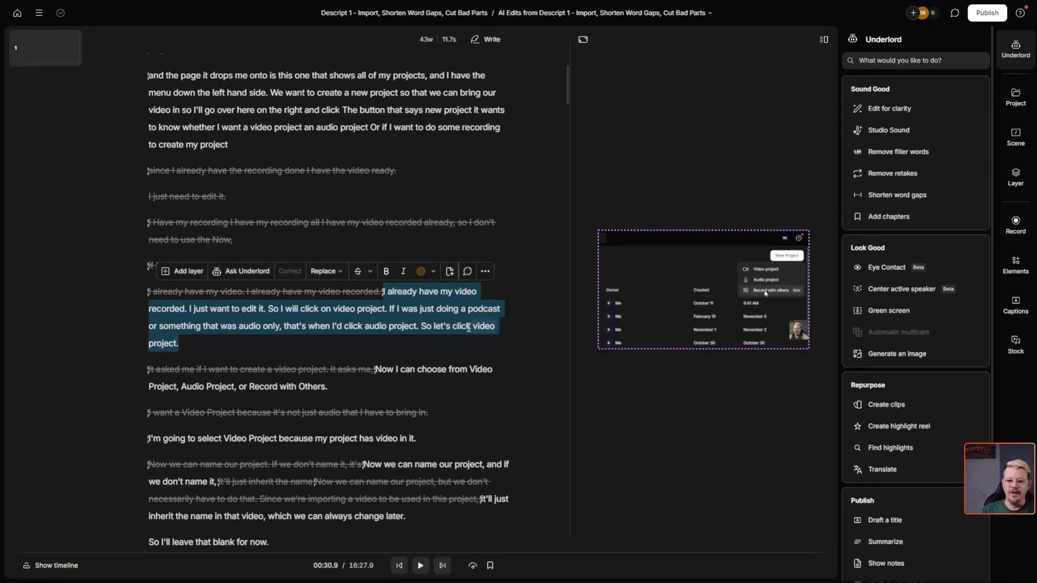
Delete the struck-through text between "to create my project" and "Now I can choose from Video Project".
left_click_drag(383, 292, 136, 163)
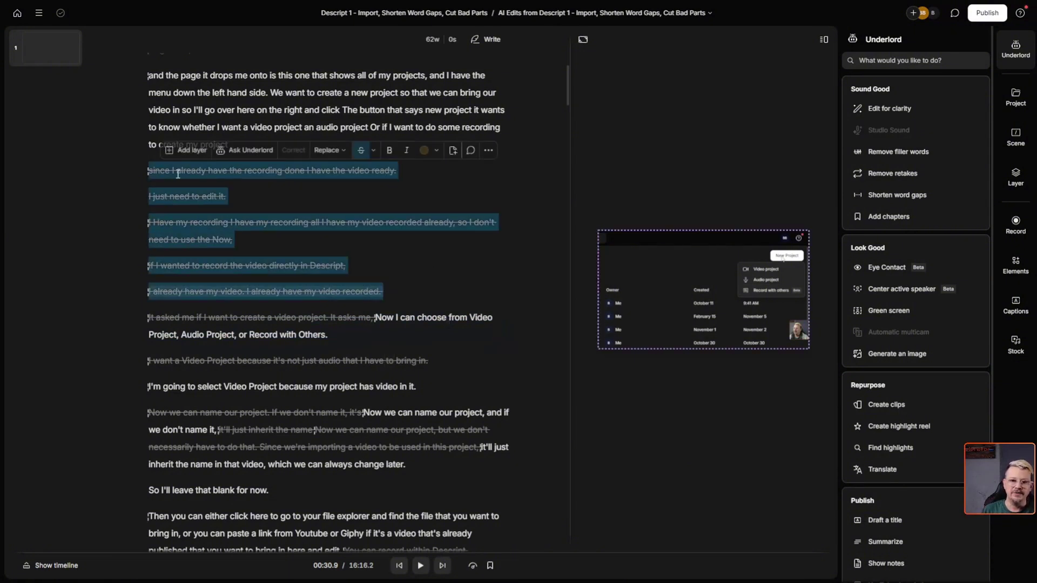
key("BackSpace")
left_click_drag(372, 196, 138, 190)
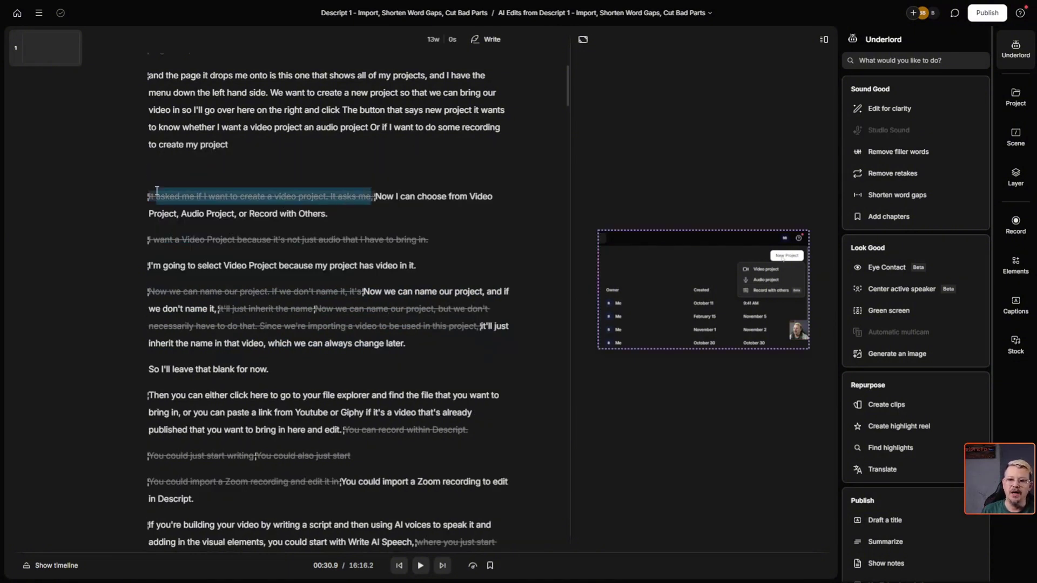
key("BackSpace")
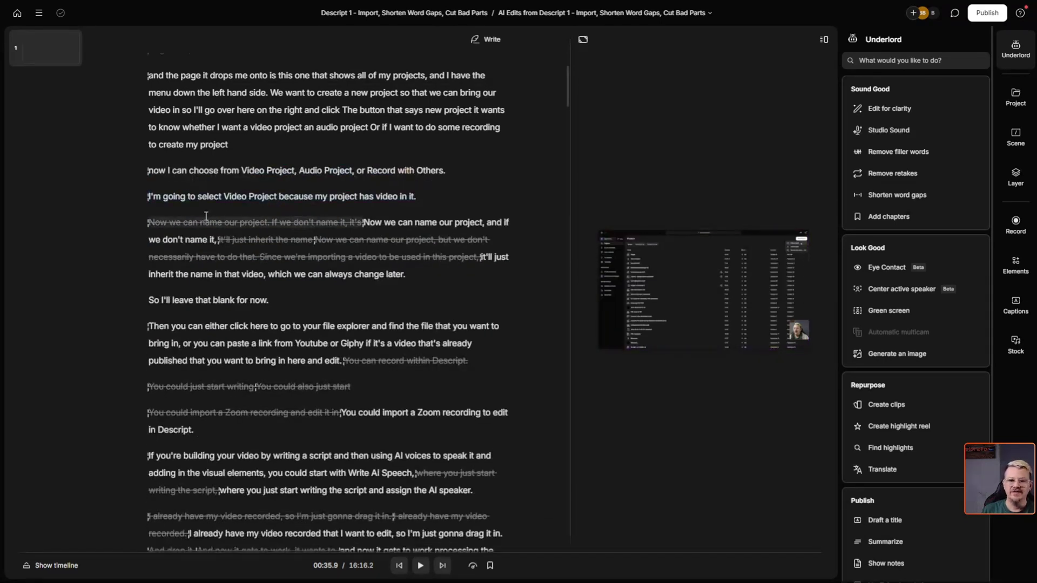
Delete the struck-through retake "Now we can name our project. If we don't name it, it's".
double_click(176, 222)
triple_click(234, 226)
key("BackSpace")
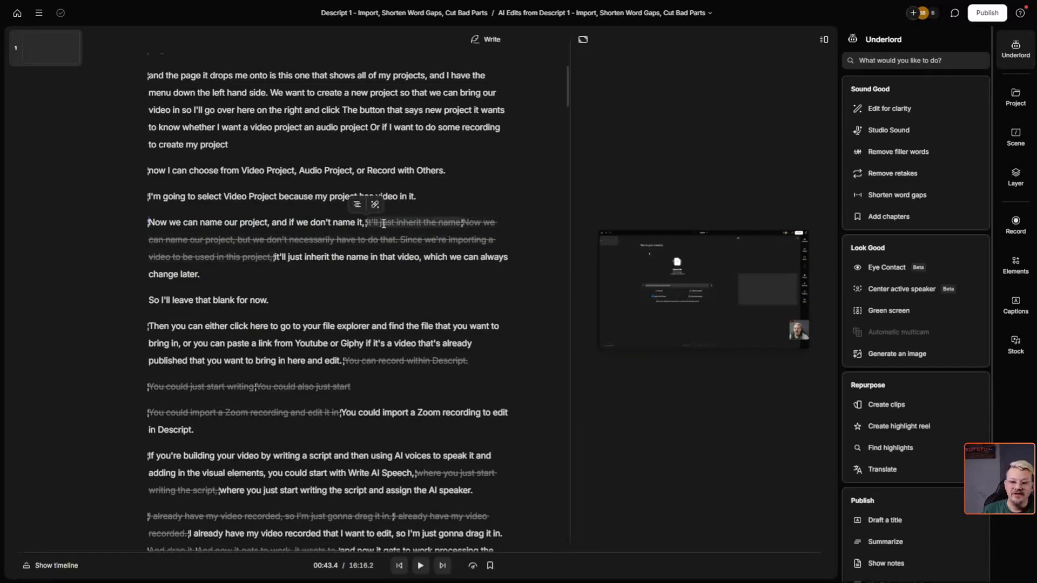
Examine the two kept fragments about naming the project on either side of the struck-through retake.
mouse_move(232, 257)
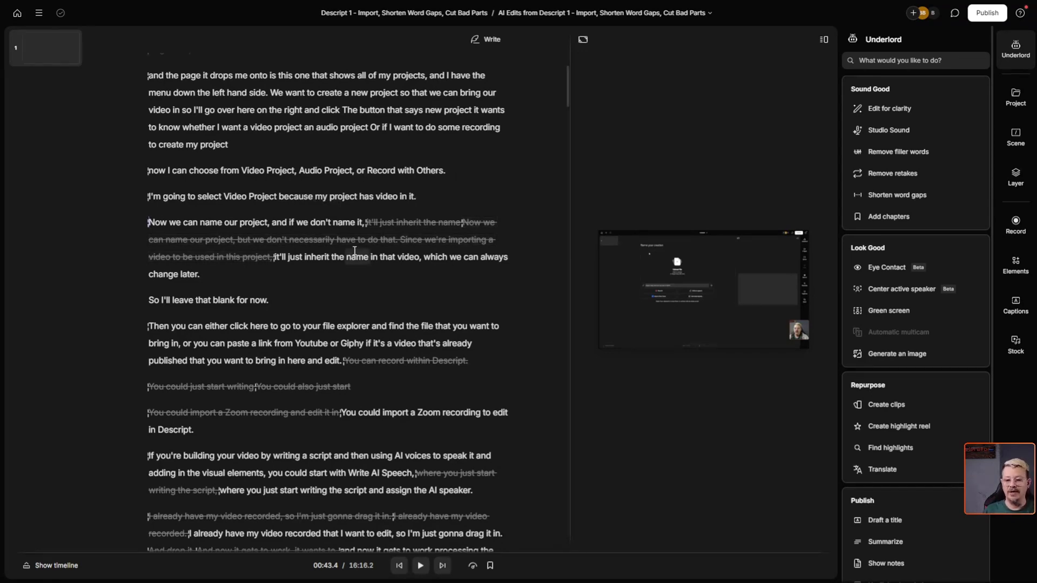
key("ctrl+plus")
key("ctrl+plus")
key("ctrl+plus")
key("ctrl+plus")
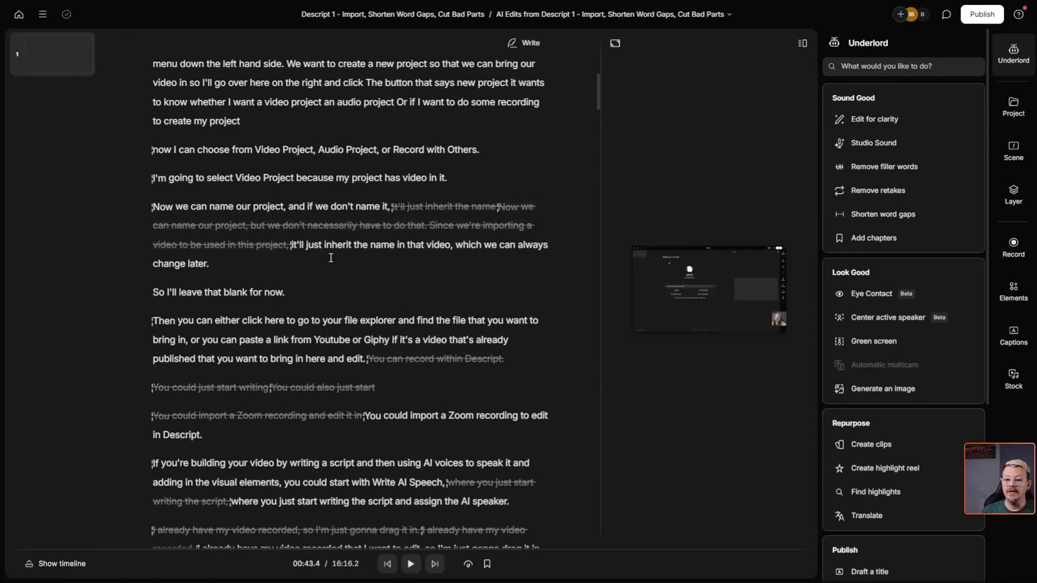
left_click_drag(153, 207, 393, 207)
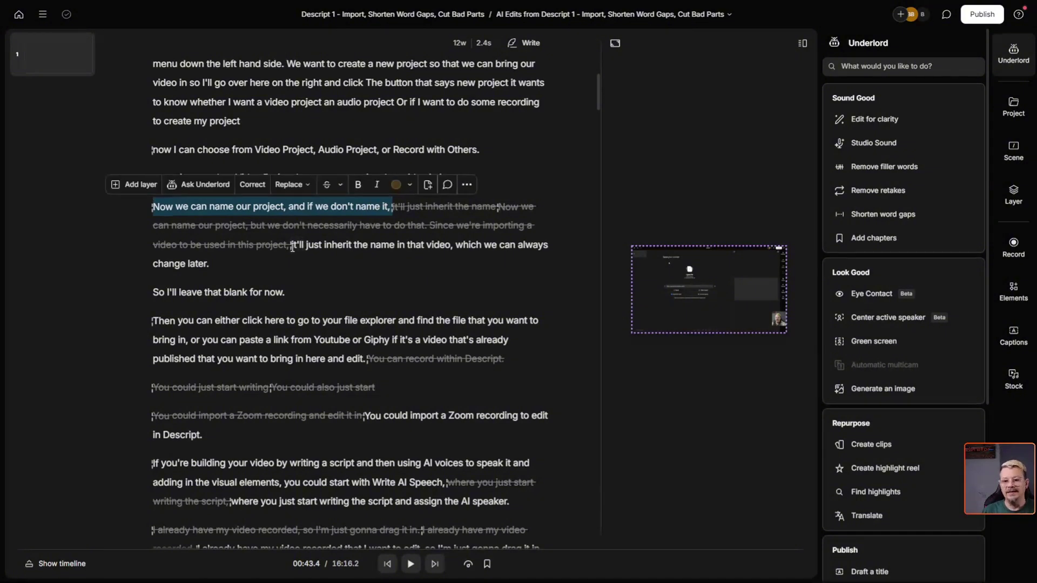
left_click_drag(291, 244, 330, 273)
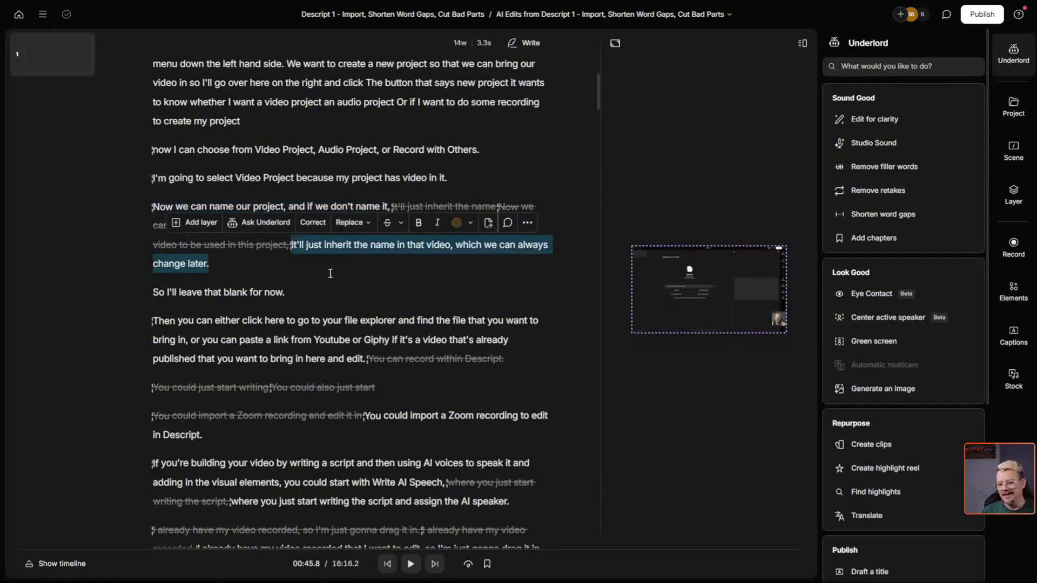
left_click(330, 273)
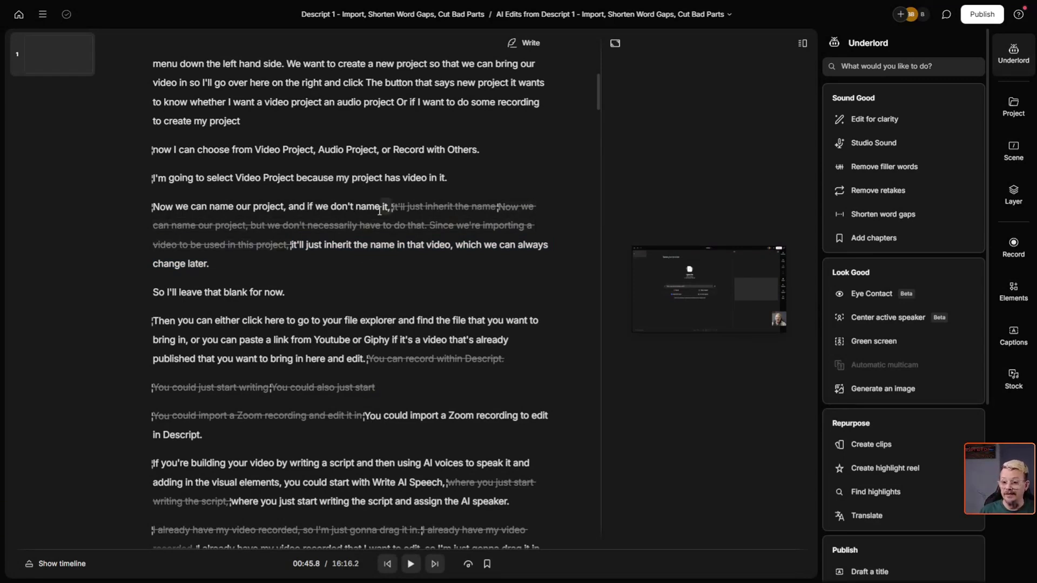
Delete the take containing "and if we don't name it" and restore the struck-through take "Now we can name our project, but we don't necessarily have to".
left_click_drag(496, 207, 150, 211)
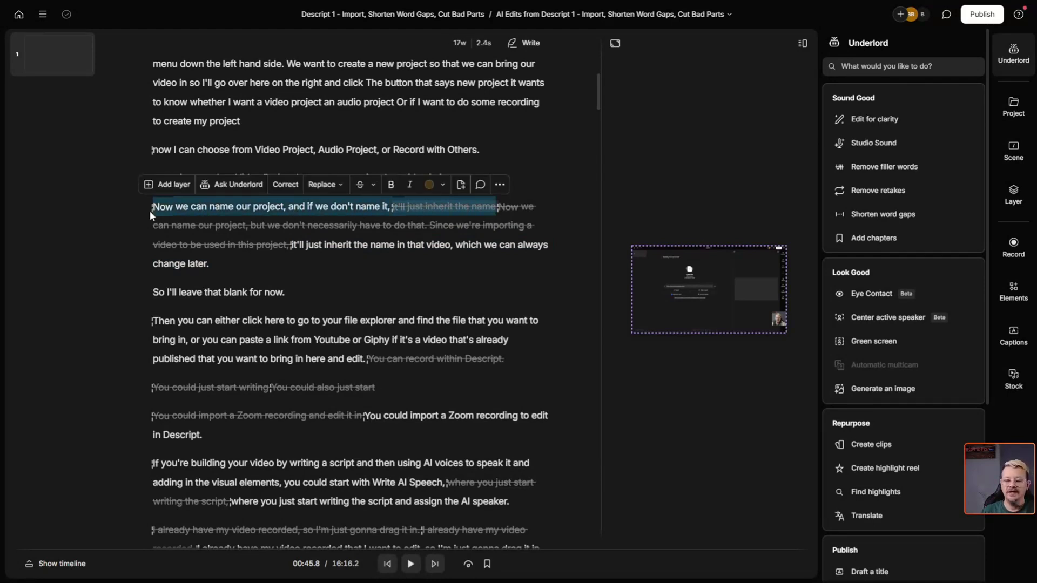
key("BackSpace")
left_click_drag(305, 228, 341, 234)
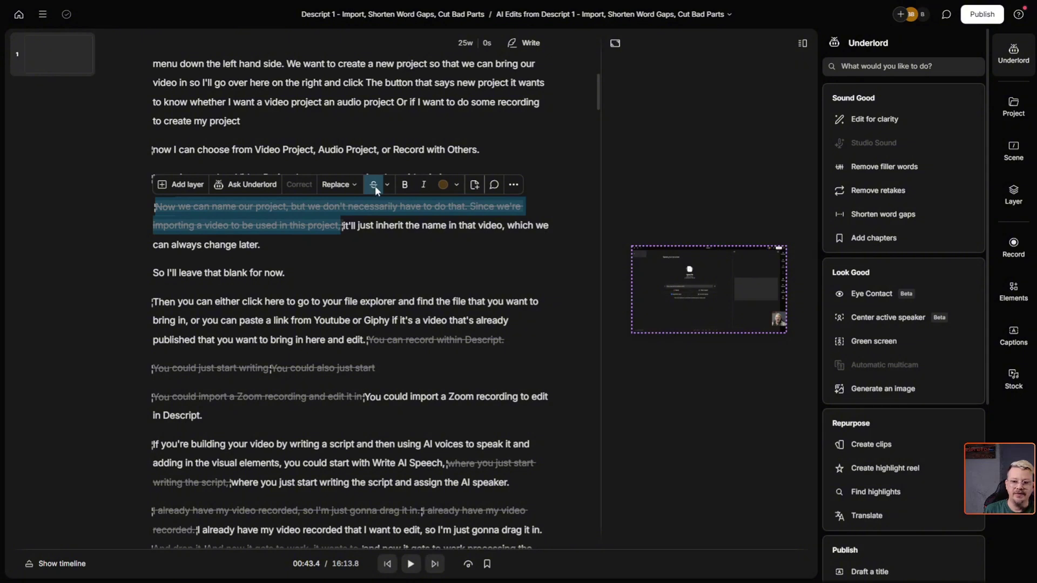
left_click(372, 186)
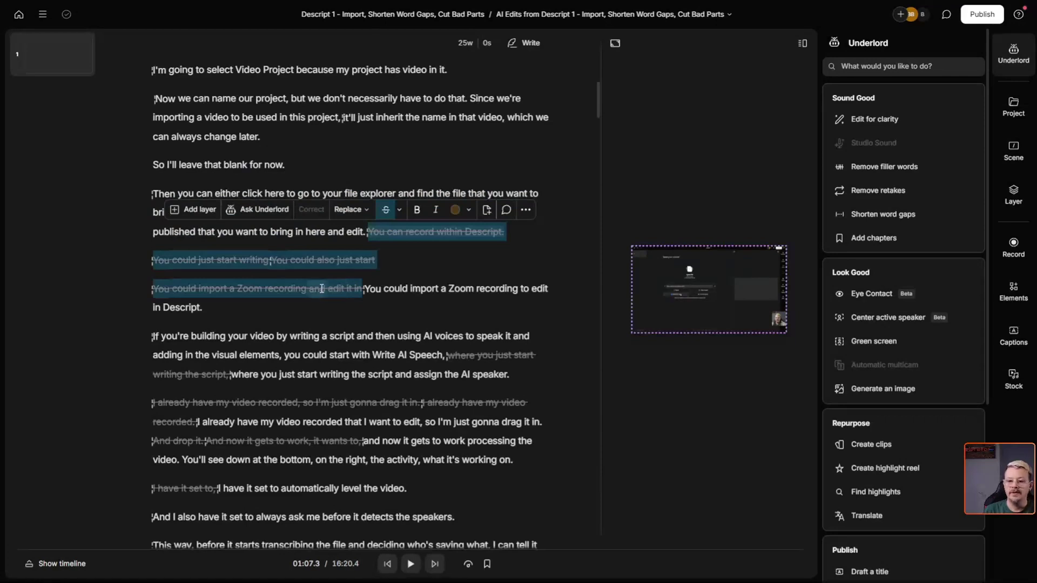
Delete the struck-through retakes from "You can record within Descript" and "where you just start writing the script" through "I already have my video recorded".
key("BackSpace")
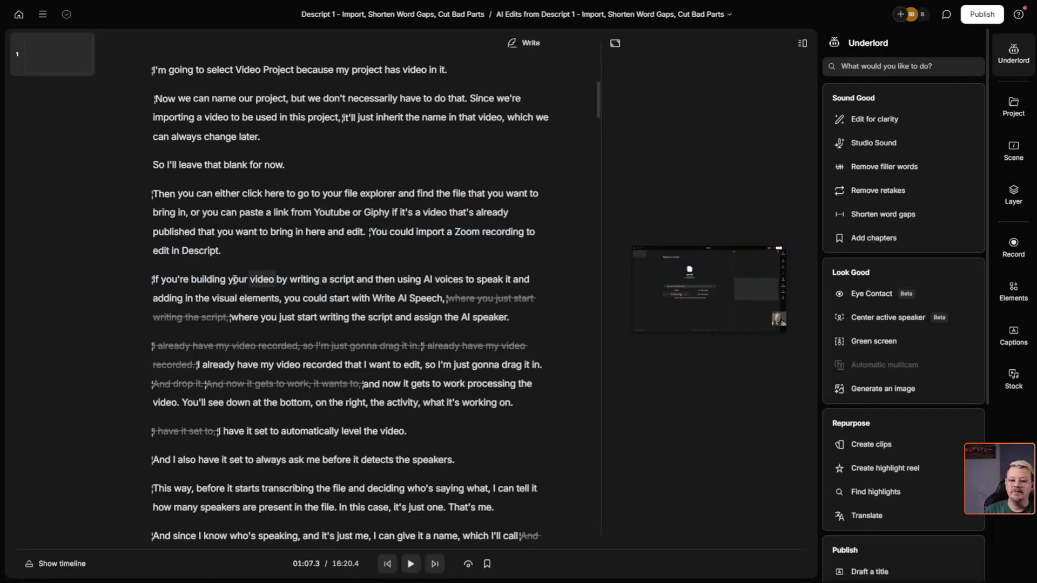
scroll(235, 279, "down", 1)
mouse_move(454, 245)
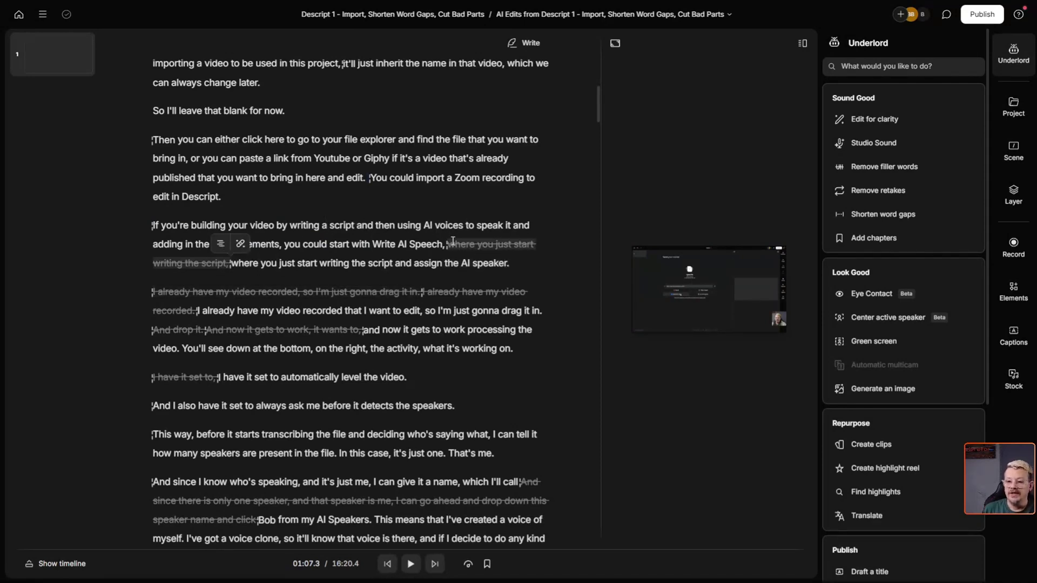
left_click_drag(451, 244, 226, 266)
key("BackSpace")
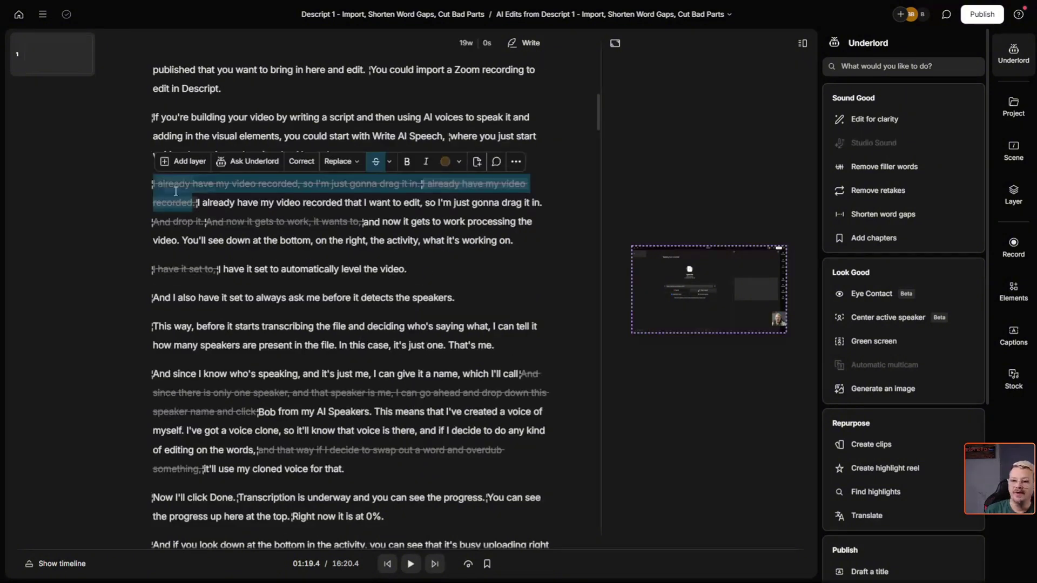
key("BackSpace")
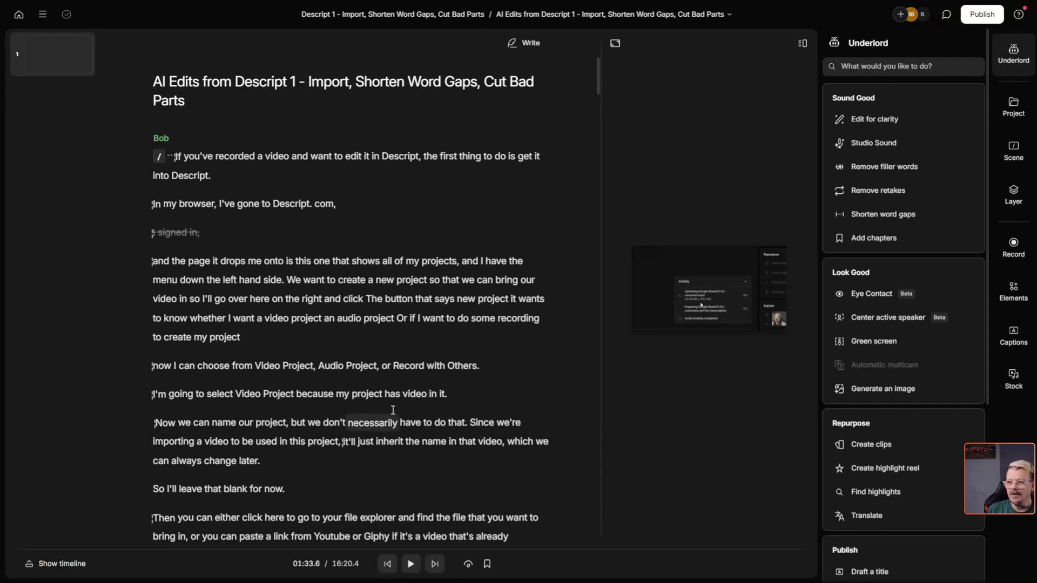
In the original "Descript 1 - Import, Shorten Word Gaps, Cut Bad Parts" composition, run Edit for clarity at Heavy intensity with AI speech enabled for the speaker.
left_click(657, 16)
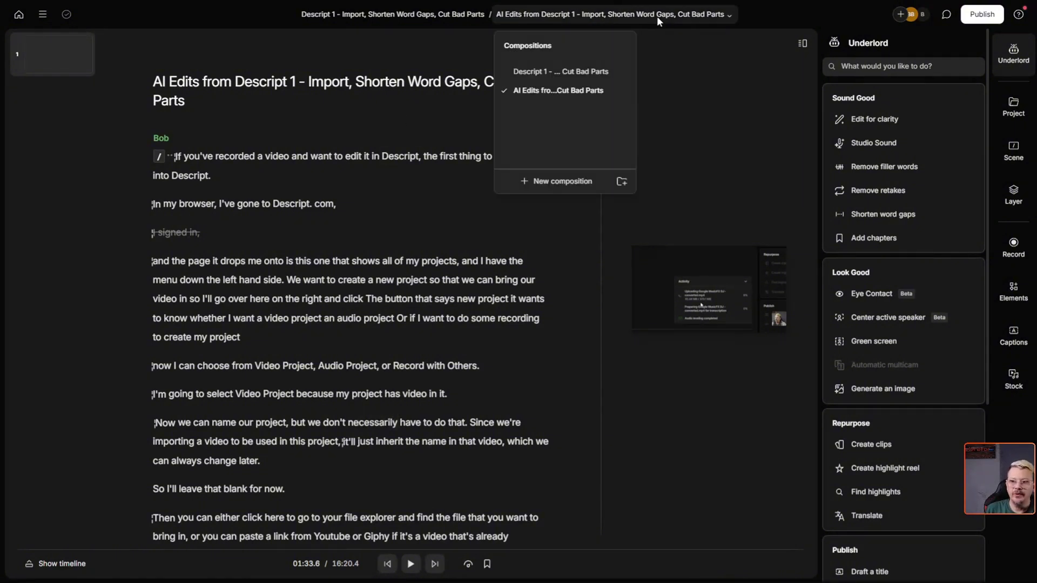
left_click(547, 71)
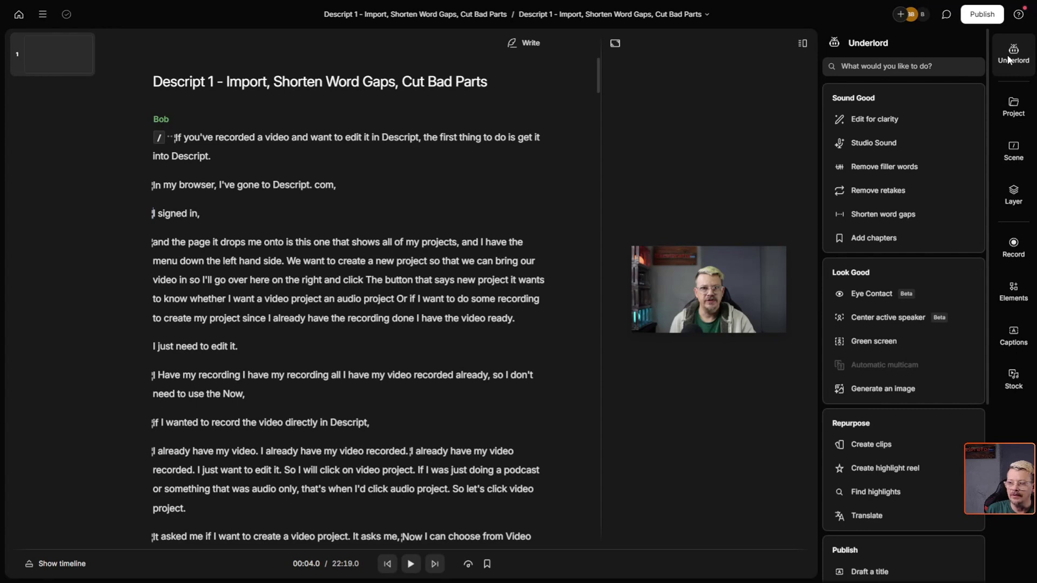
left_click(873, 119)
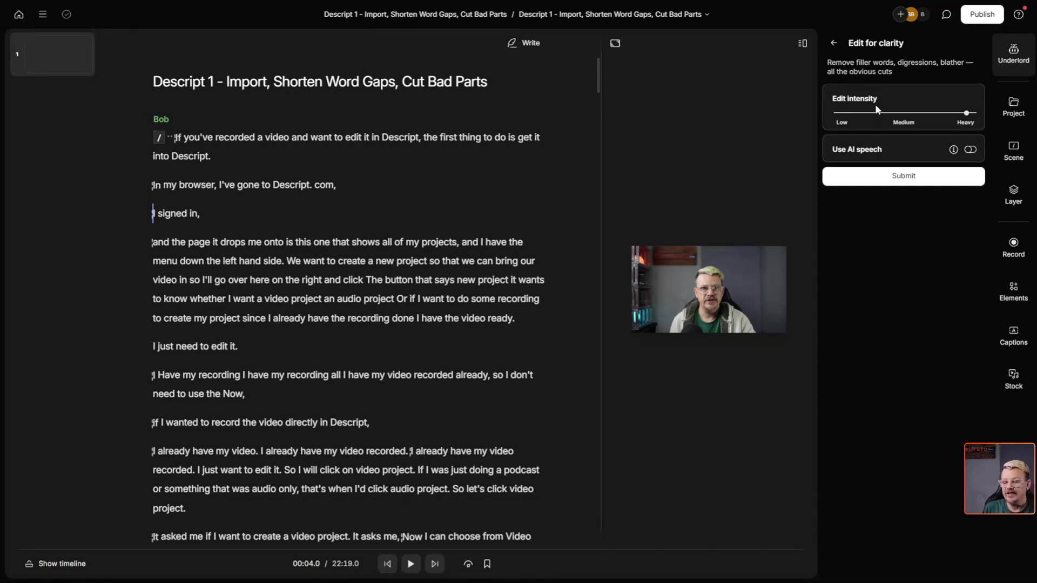
left_click(842, 114)
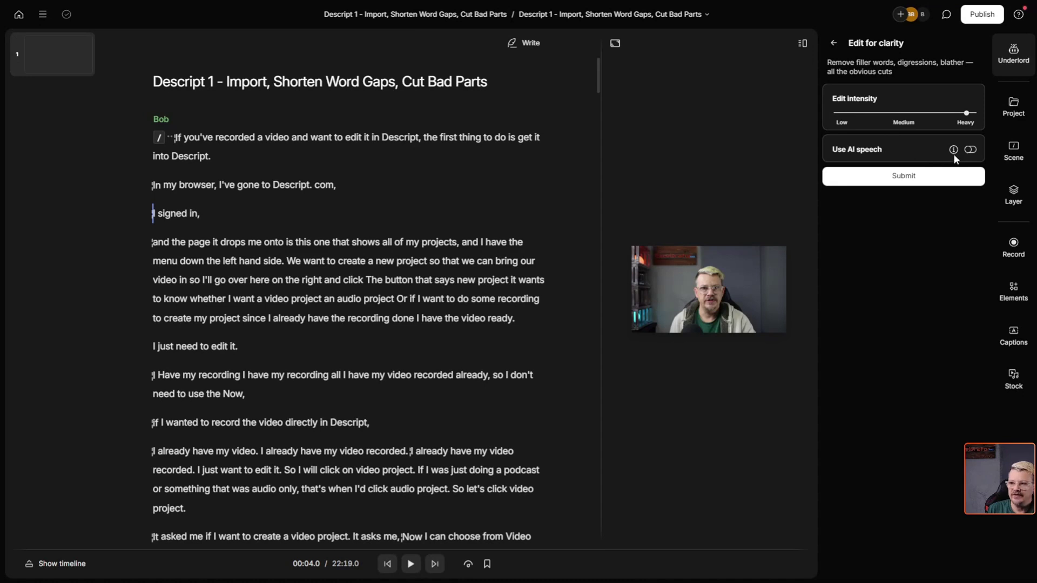
mouse_move(953, 150)
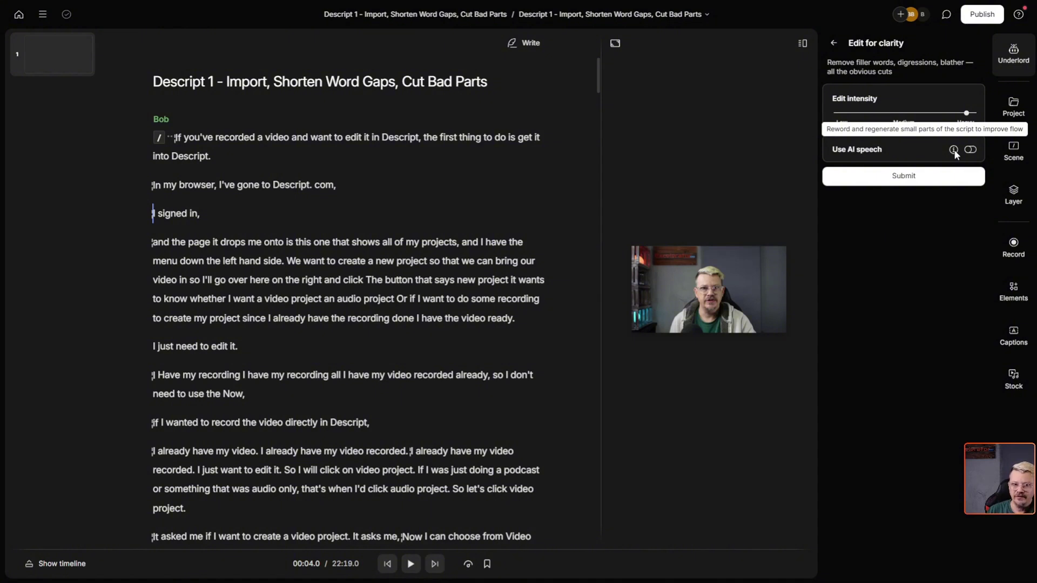
left_click(970, 149)
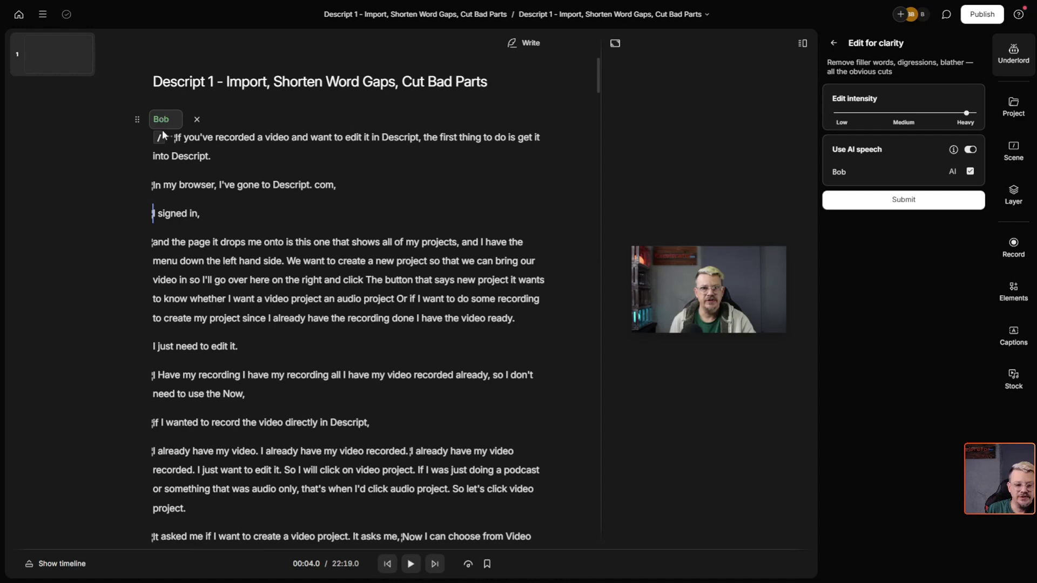
left_click(910, 201)
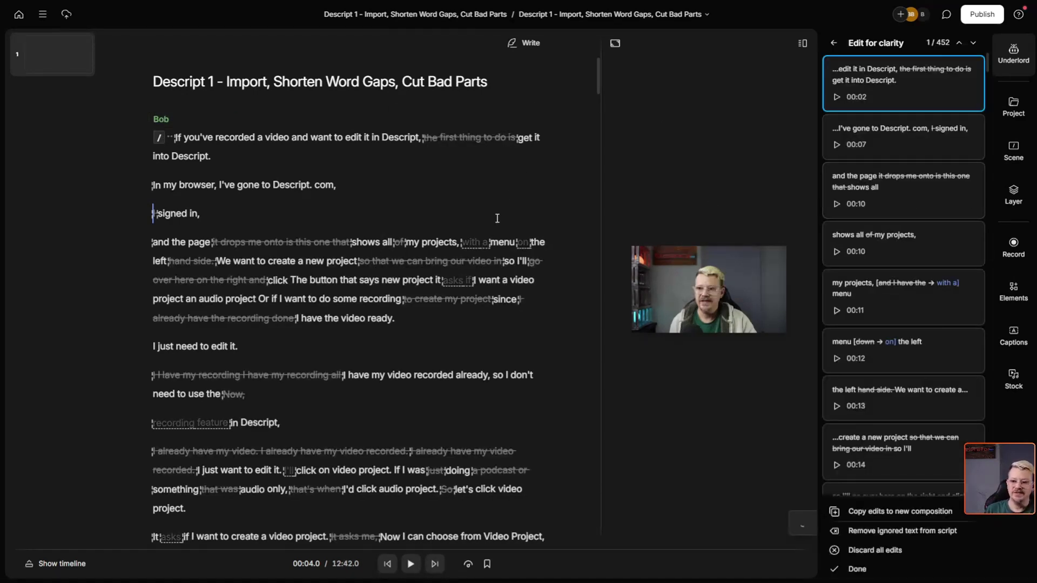
Examine the struck-through cuts and the underlined AI-reworded words, such as "with a", "asks if" and "recording feature", in the opening paragraphs.
mouse_move(488, 233)
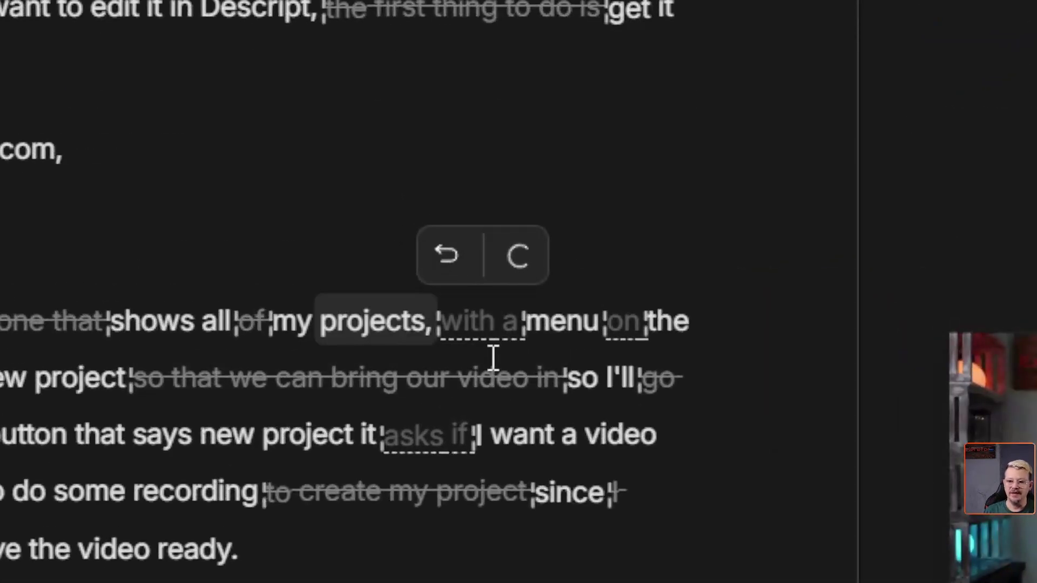
mouse_move(426, 468)
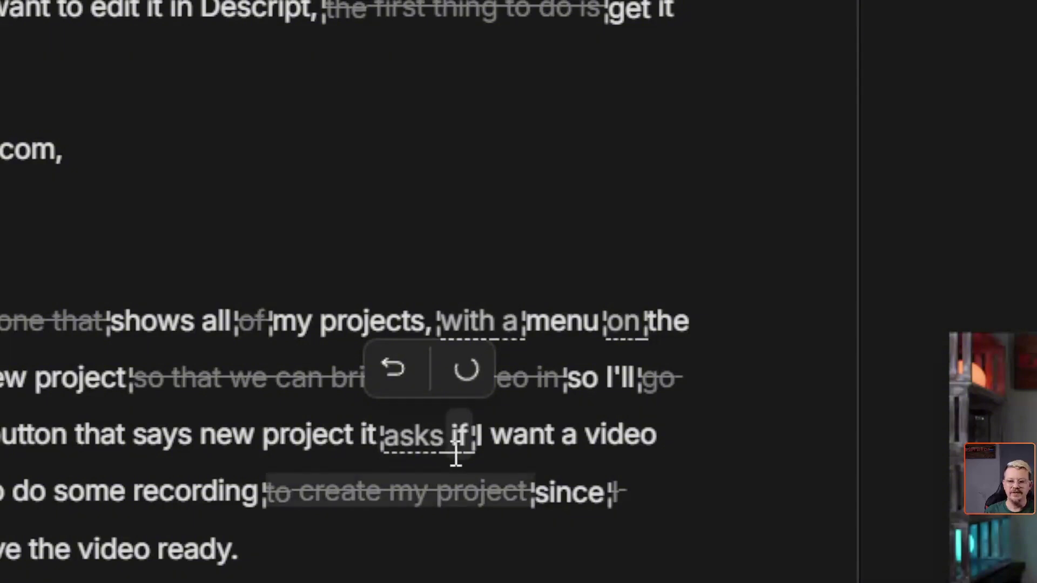
mouse_move(576, 264)
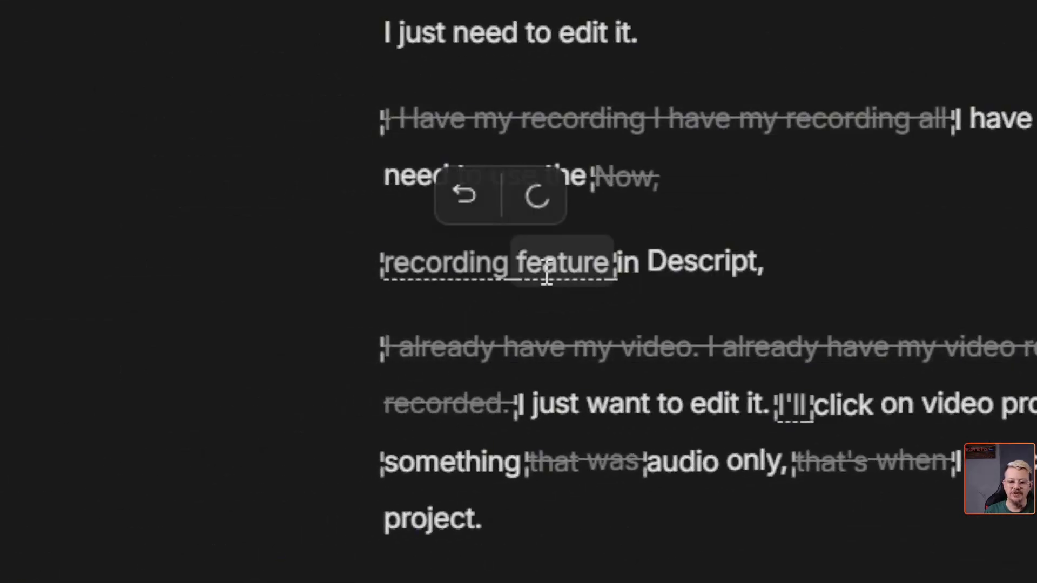
mouse_move(474, 348)
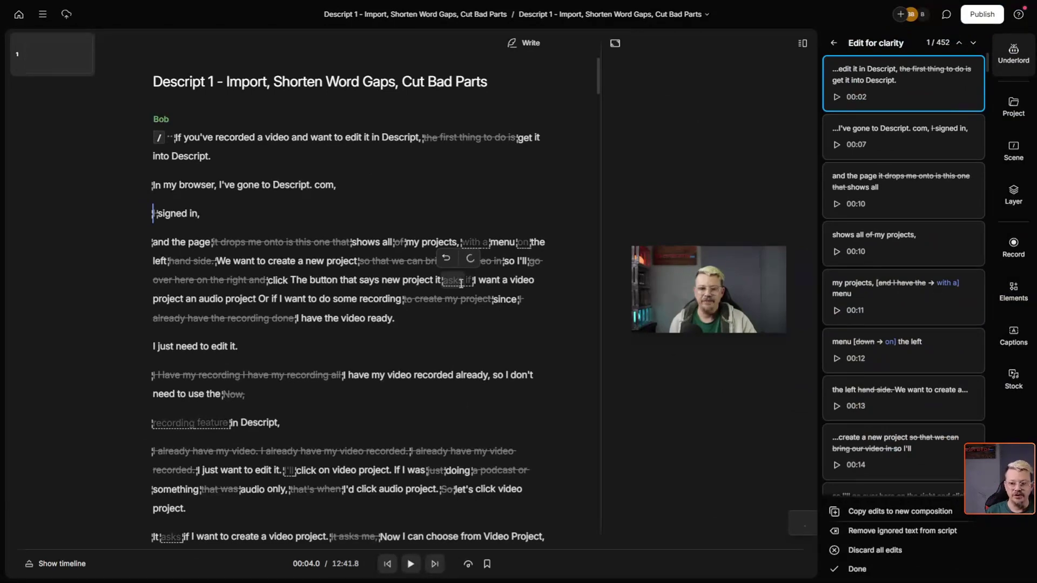
scroll(431, 341, "down", 10)
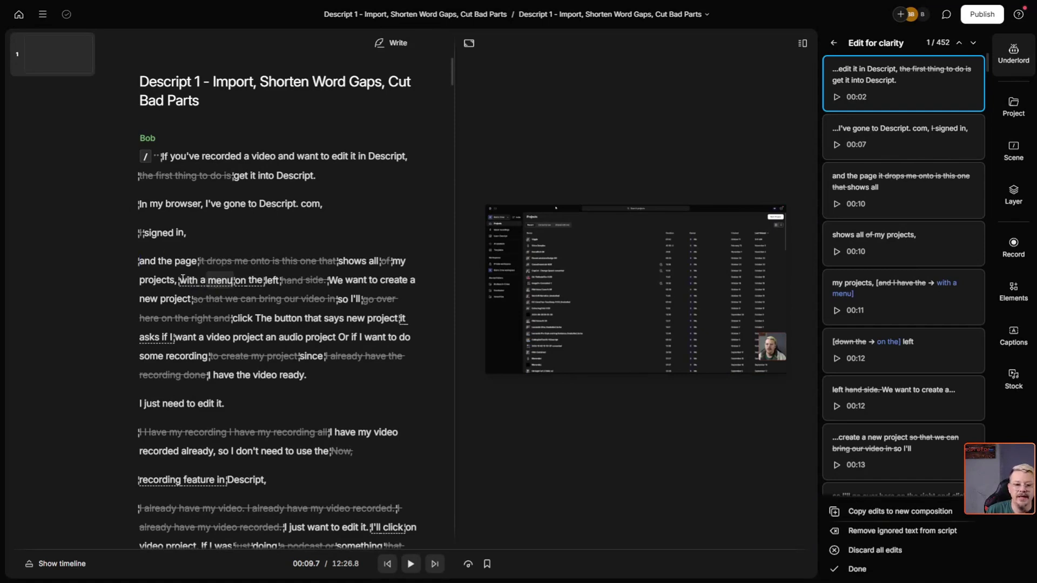
mouse_move(151, 260)
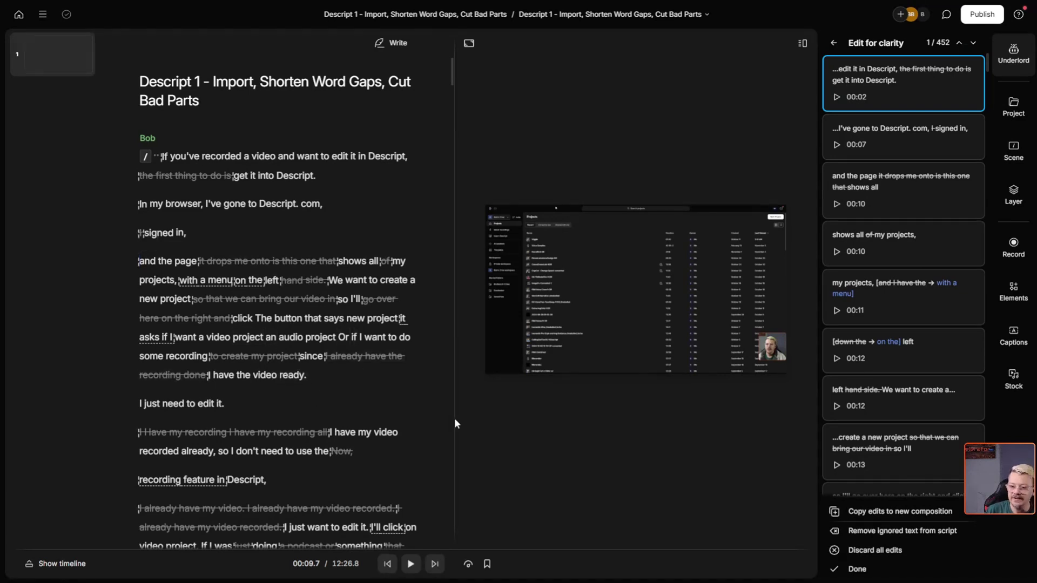
Enlarge the video preview and play the opening section through the AI-generated words "recording feature in".
left_click_drag(455, 418, 370, 419)
left_click(412, 565)
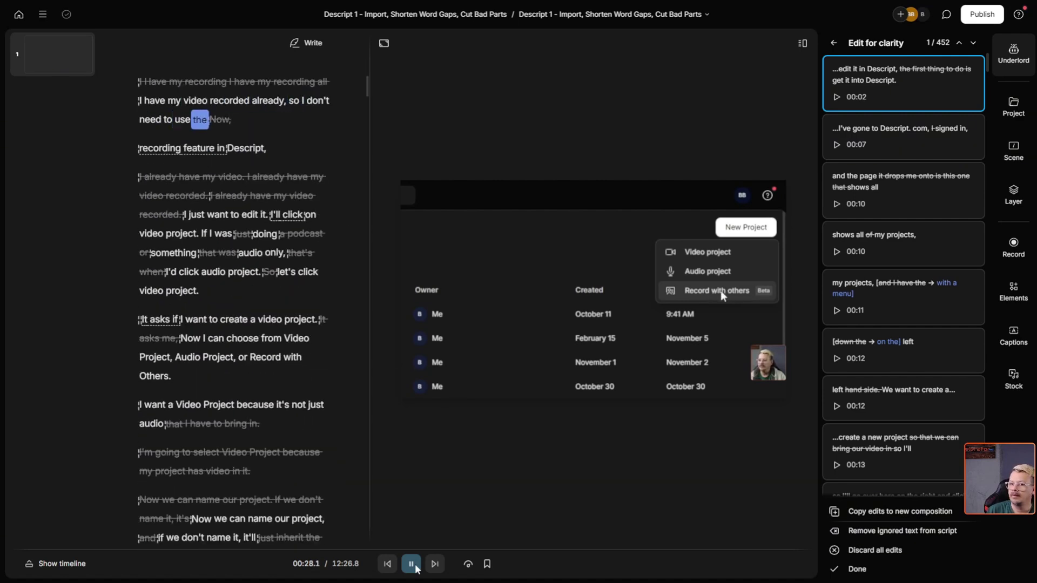
left_click(413, 564)
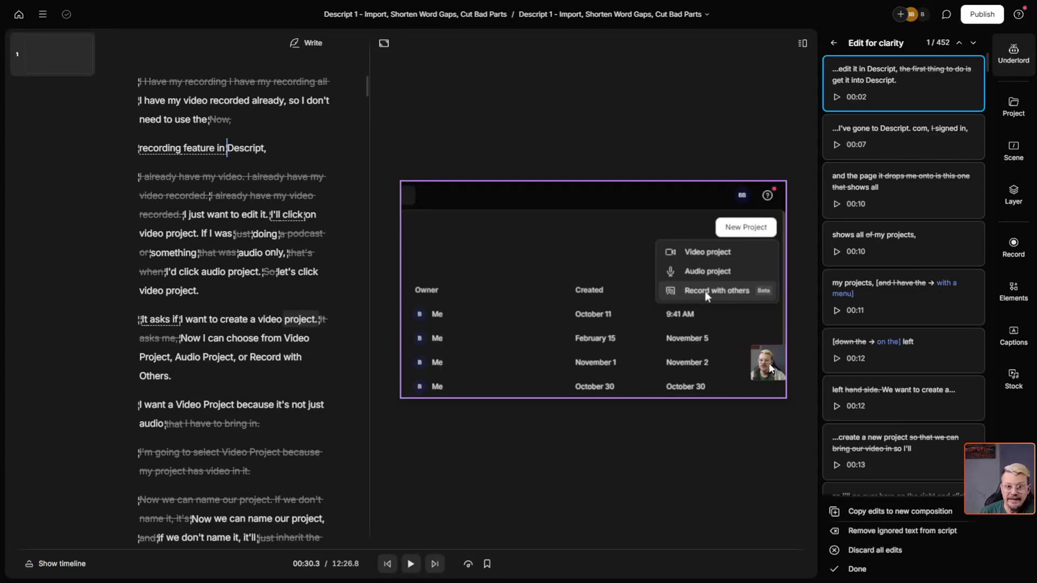
Review the edited script near its end and play the closing passage from the "fundamental steps" of editing through "look at it".
left_click_drag(368, 267, 546, 301)
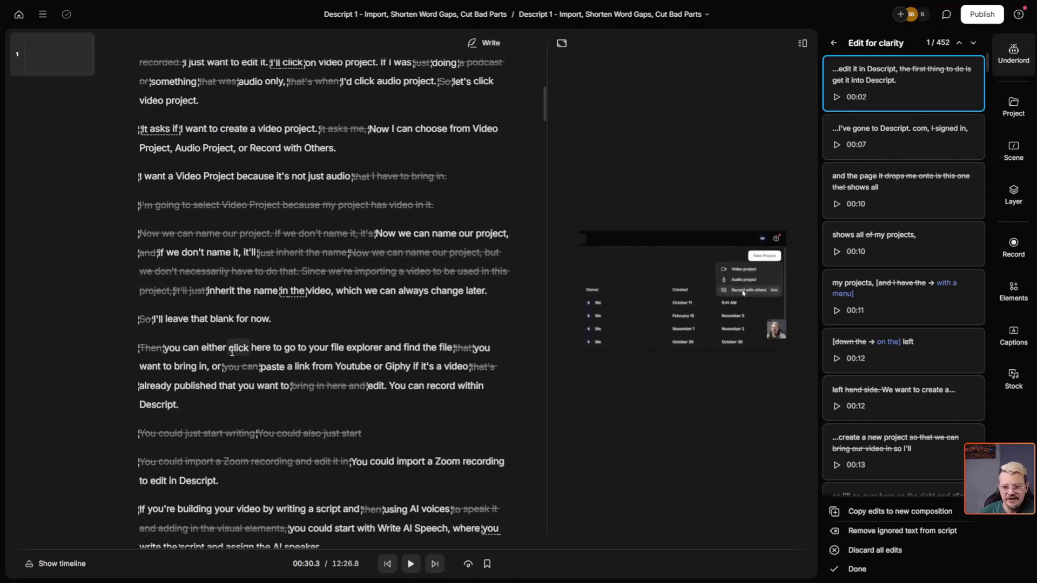
scroll(369, 347, "up", 3)
mouse_move(369, 346)
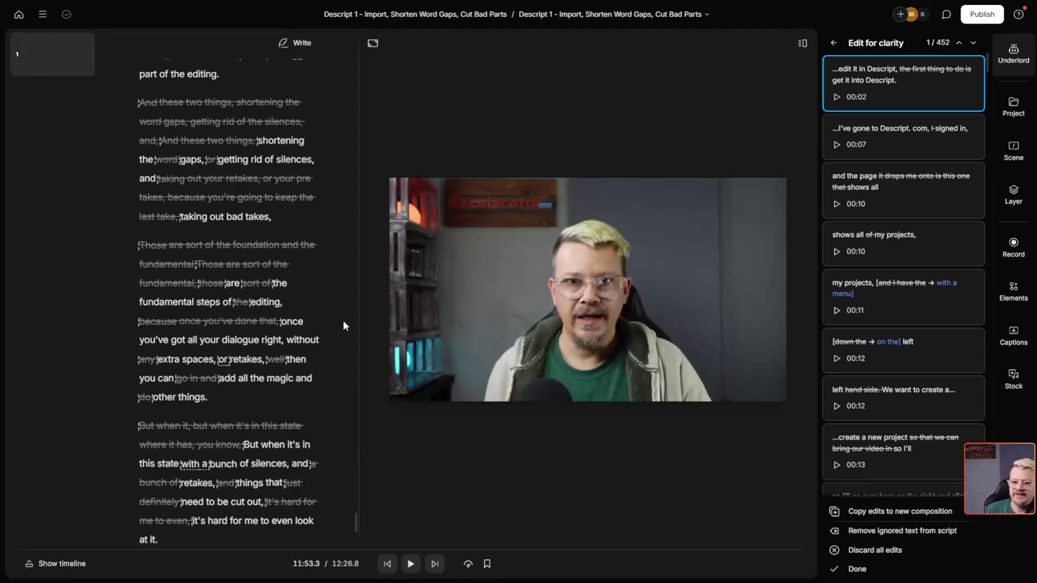
left_click(414, 565)
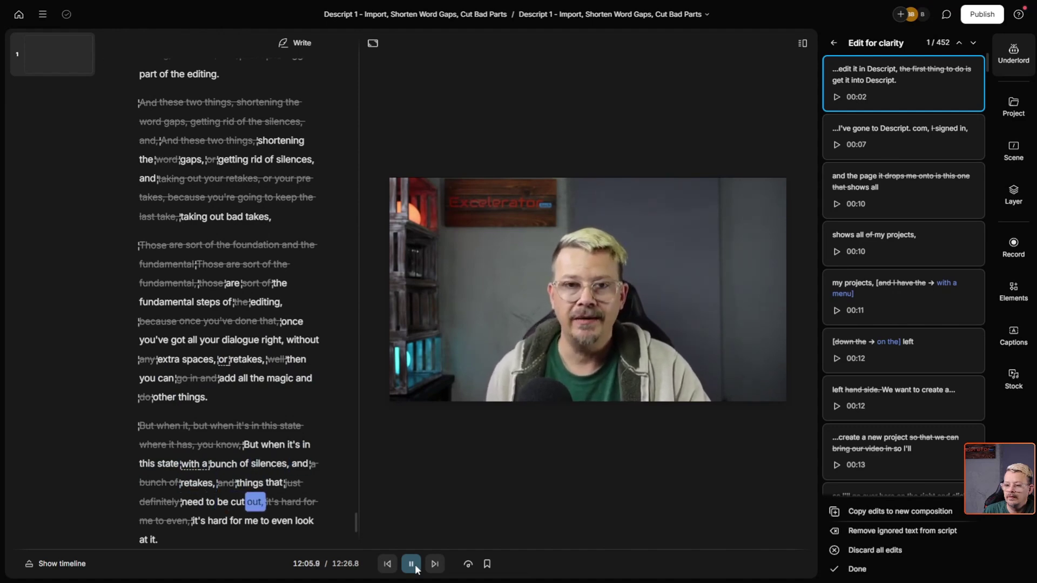
left_click(415, 567)
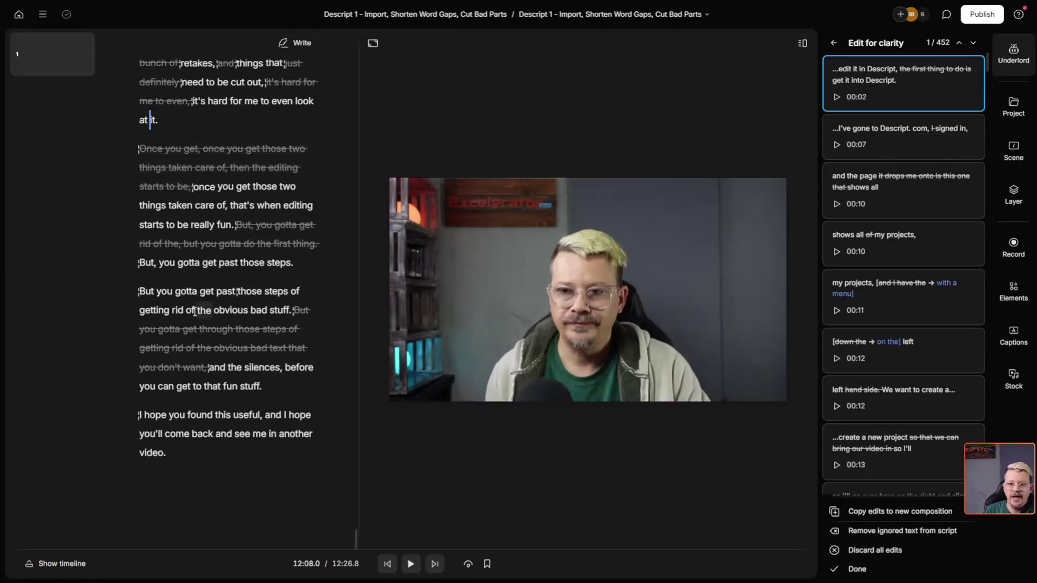
Show the timeline and place the playhead at "extra spaces", just before the AI-generated word "or" in the closing section.
scroll(236, 282, "up", 4)
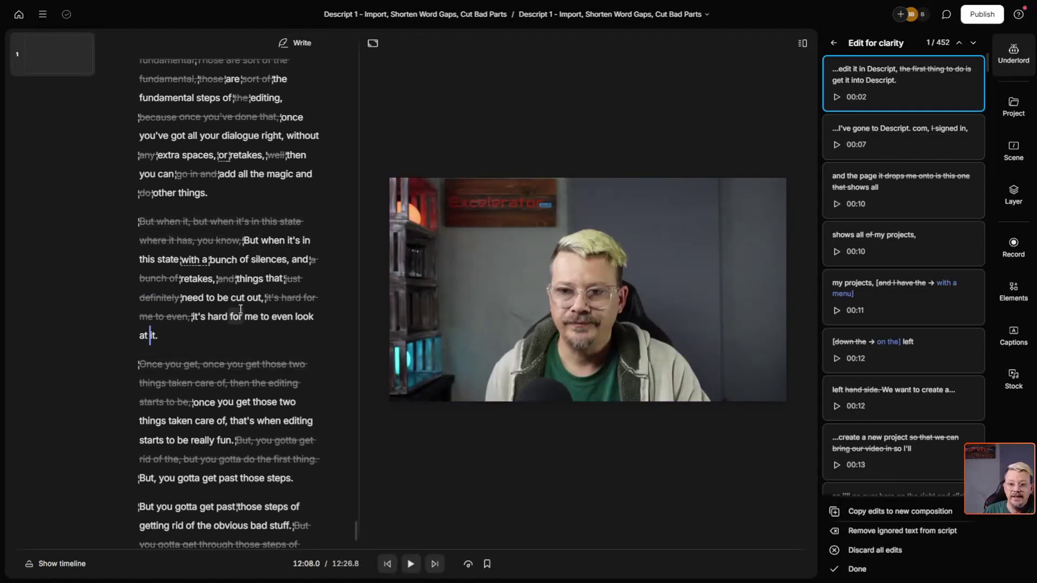
scroll(241, 309, "up", 2)
scroll(266, 321, "up", 1)
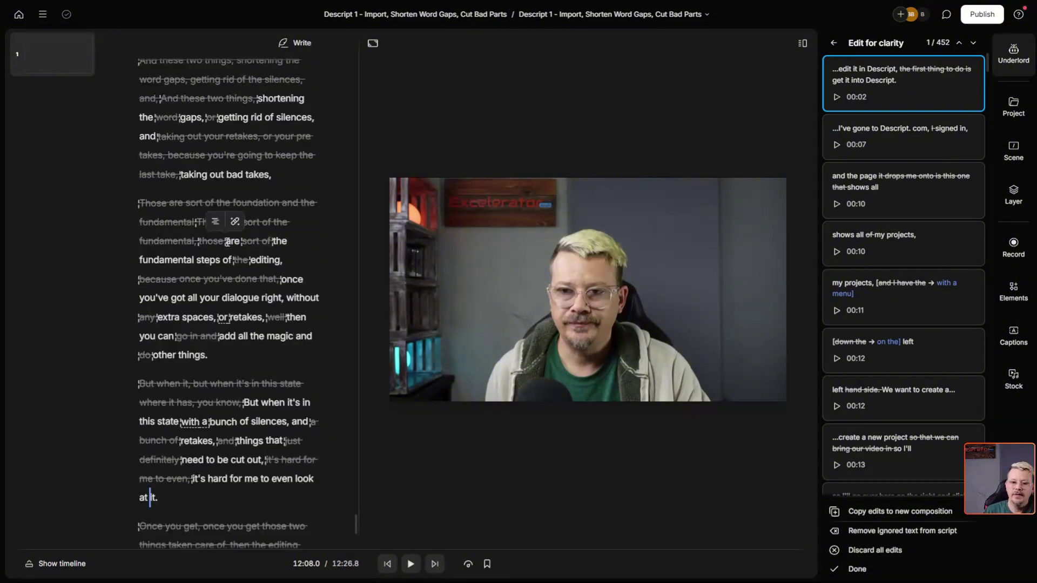
left_click(227, 241)
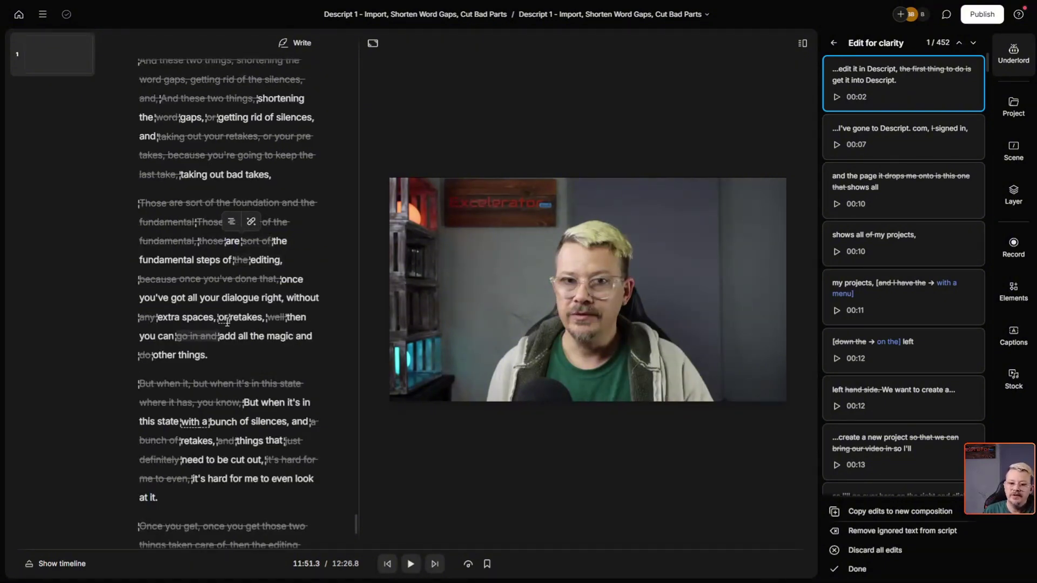
mouse_move(224, 318)
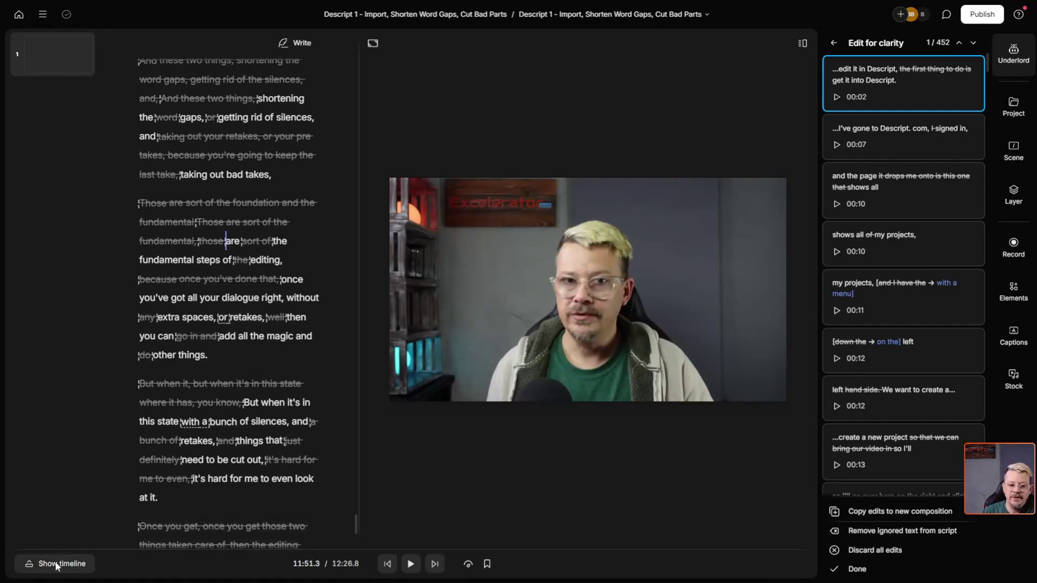
left_click(56, 563)
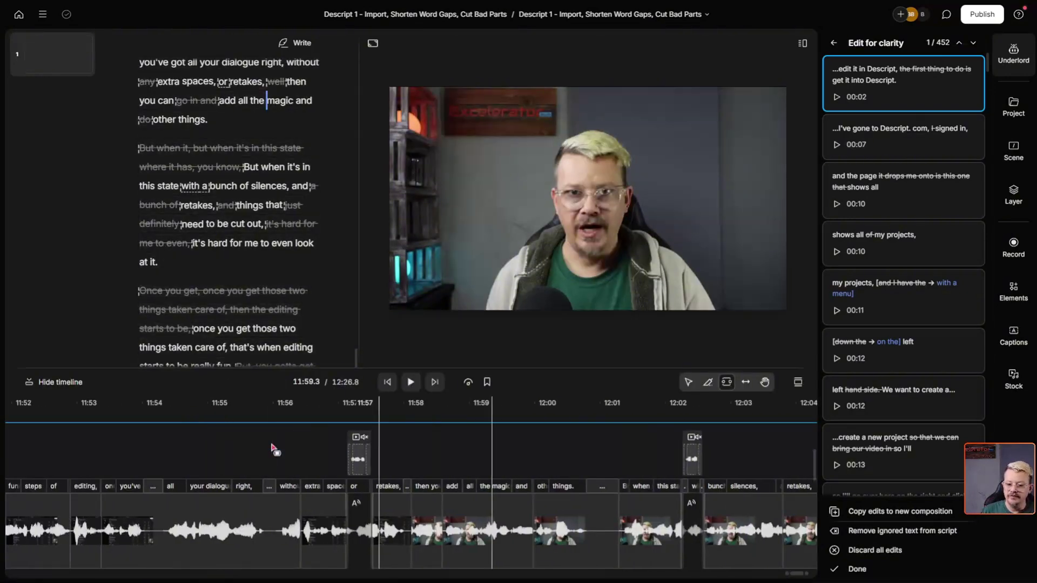
left_click(327, 461)
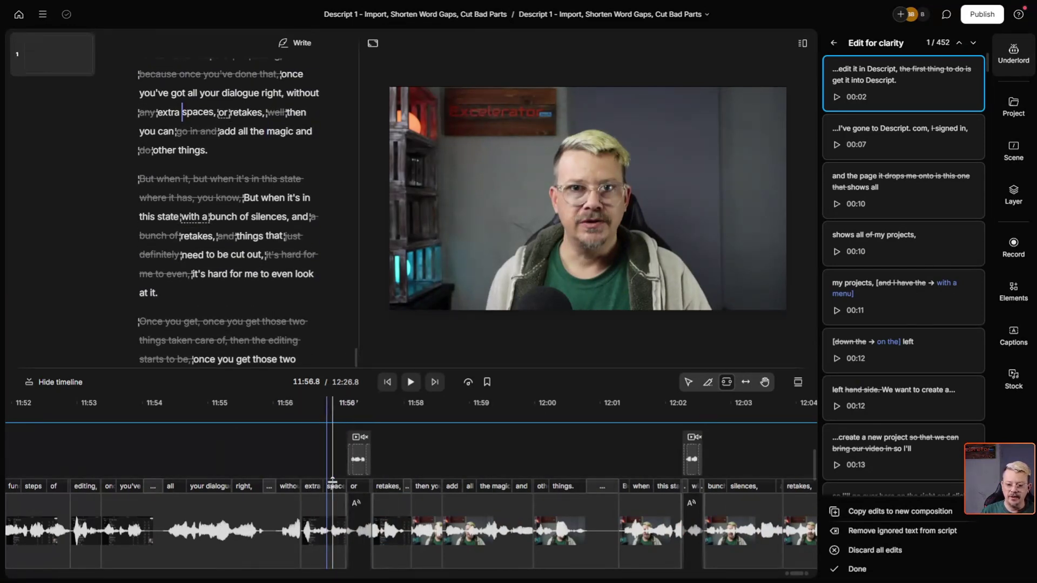
Examine the AI-generated "or" clip and the AI speaker video layer above it on the timeline close up.
scroll(331, 499, "up", 5)
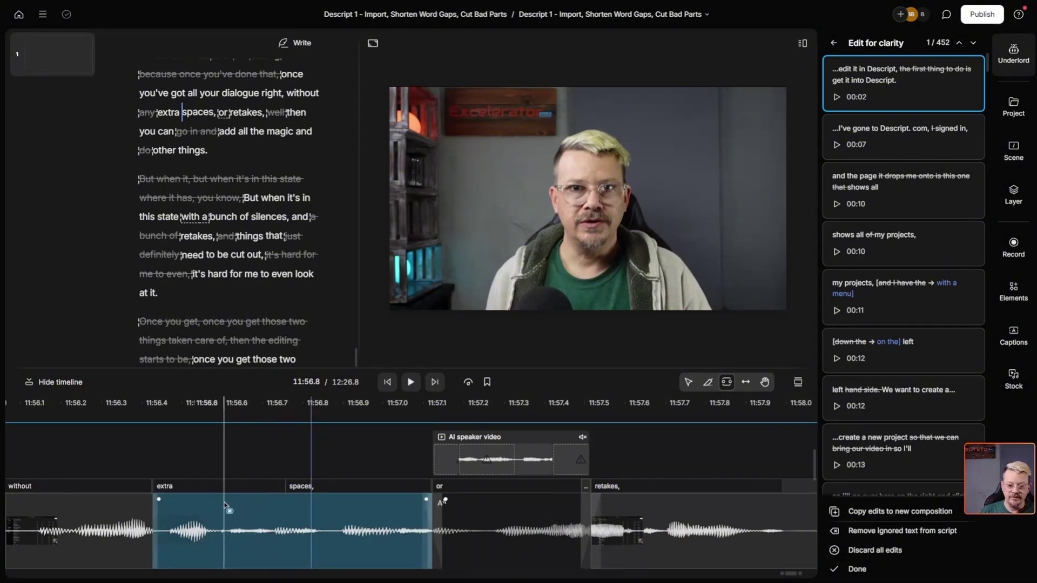
scroll(225, 505, "right", 3)
scroll(226, 505, "right", 3)
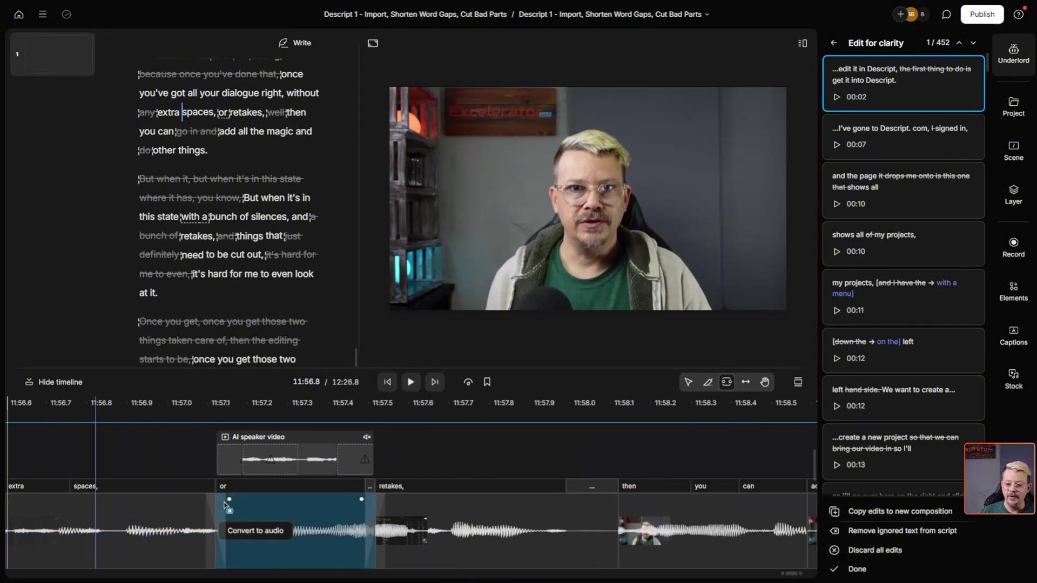
scroll(224, 504, "left", 3)
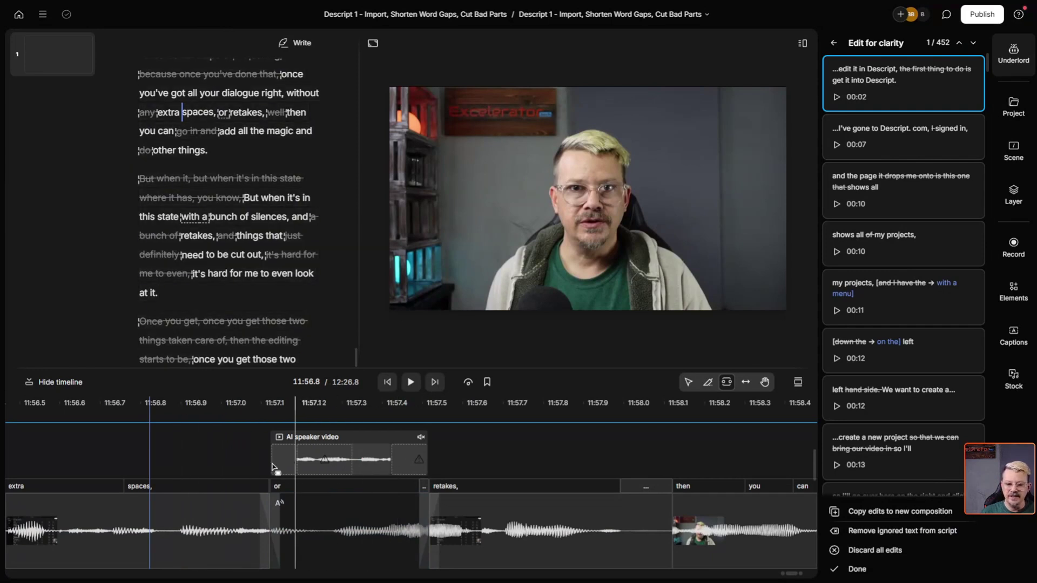
Play the closing section from "extra spaces" through "retakes", covering the AI-generated "or" and "with a".
left_click(317, 411)
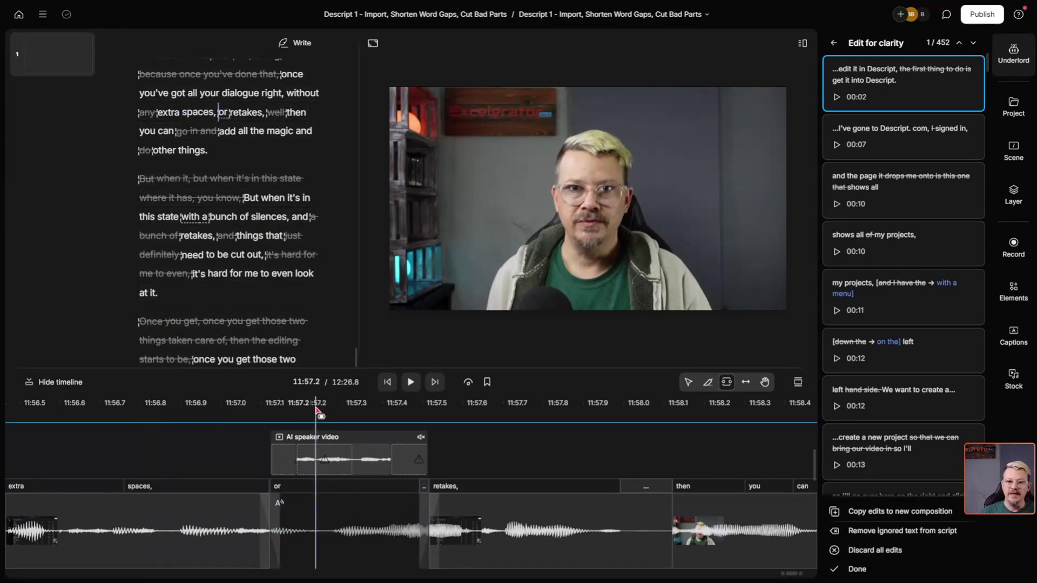
left_click(132, 411)
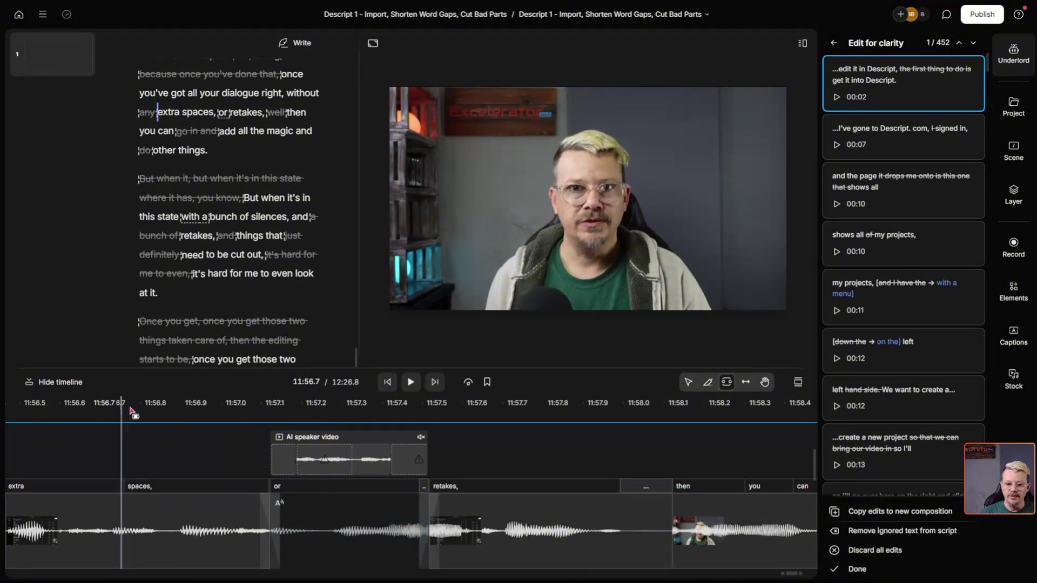
left_click(411, 382)
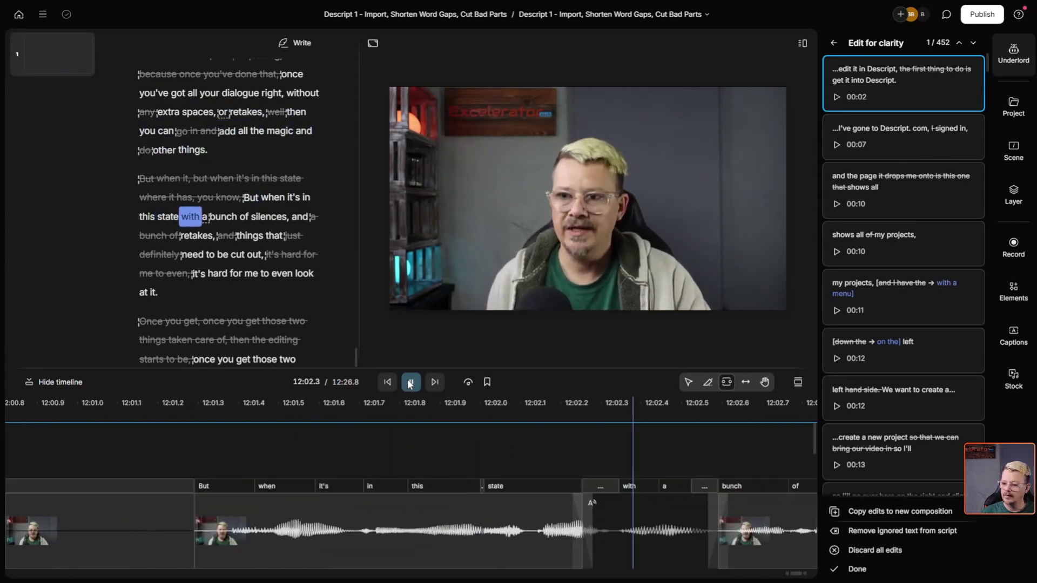
left_click(410, 382)
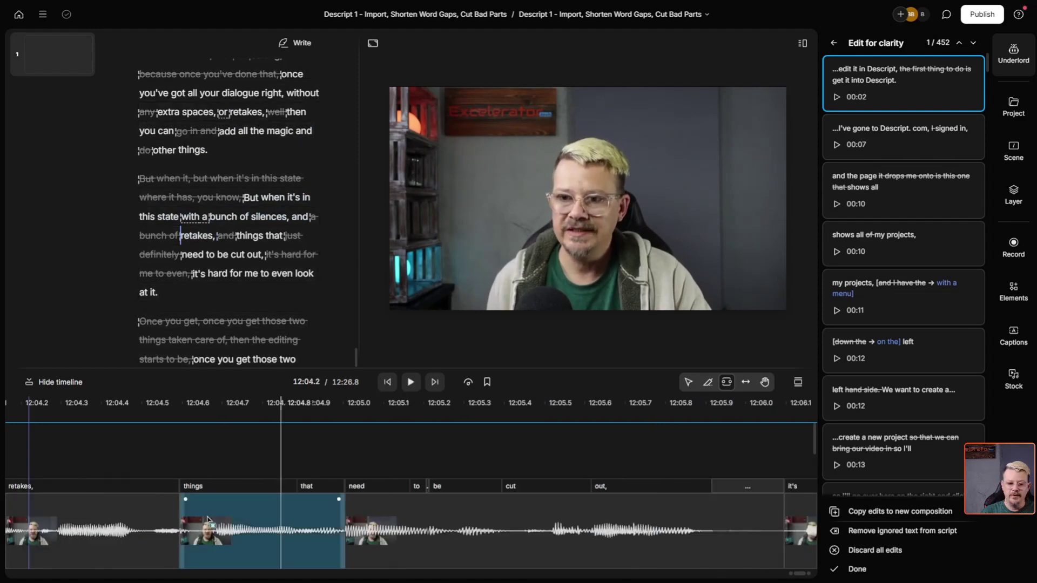
Find the ignored words "a bunch of" between "and" and "retakes," in the script and match them to the timeline cut.
left_click(136, 524)
scroll(135, 523, "left", 3)
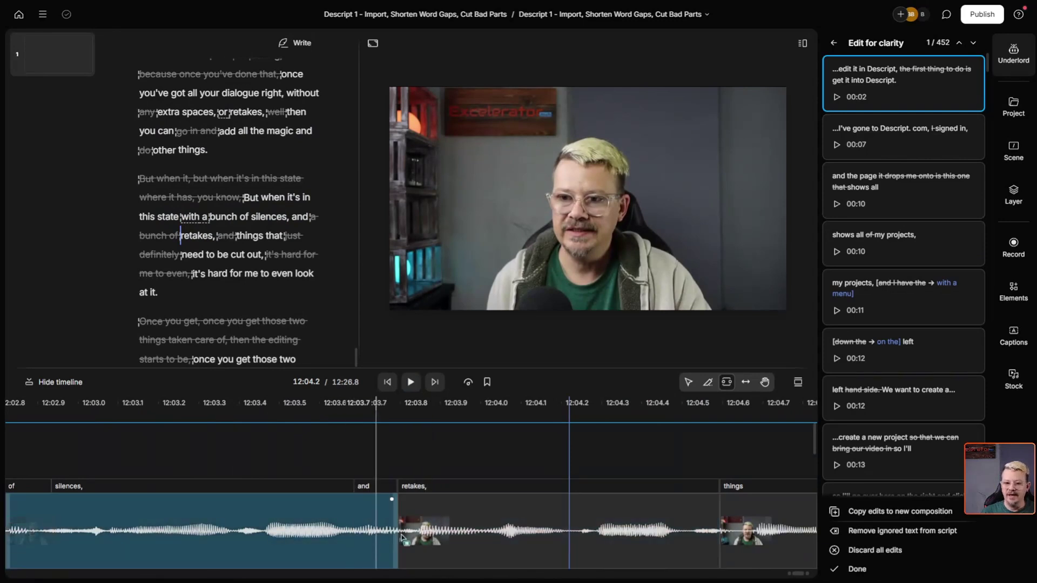
left_click(313, 216)
left_click_drag(316, 215, 187, 229)
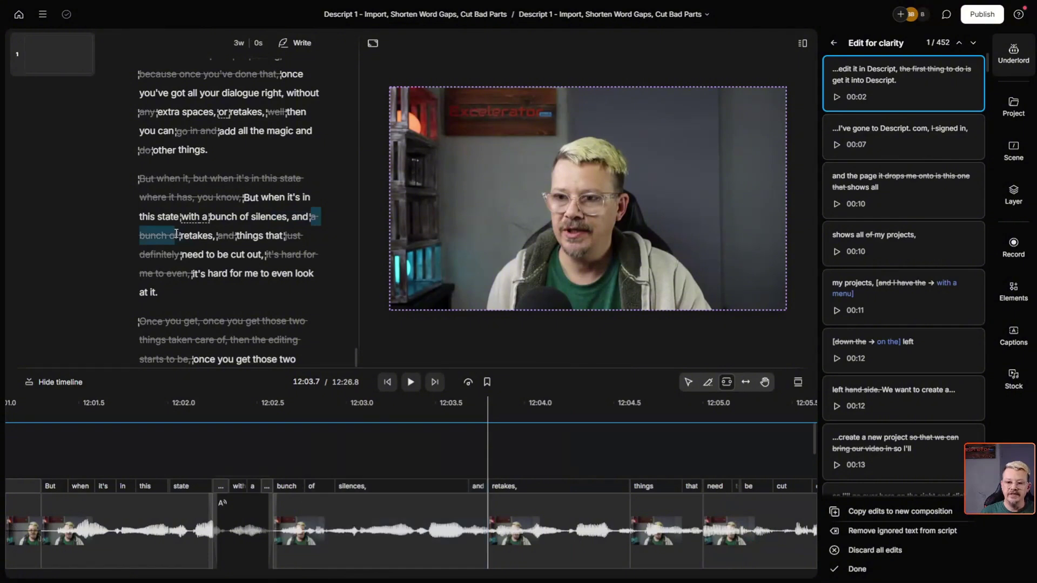
left_click(299, 216)
left_click(294, 217)
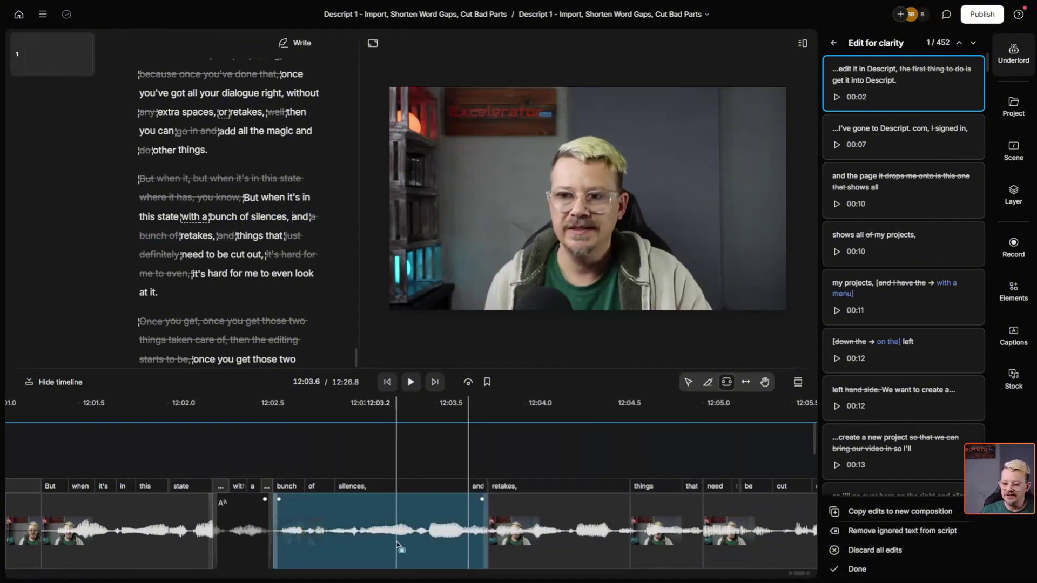
Examine the clips on both sides of the timeline cut between "and" and "retakes,".
left_click(363, 545)
left_click(505, 488)
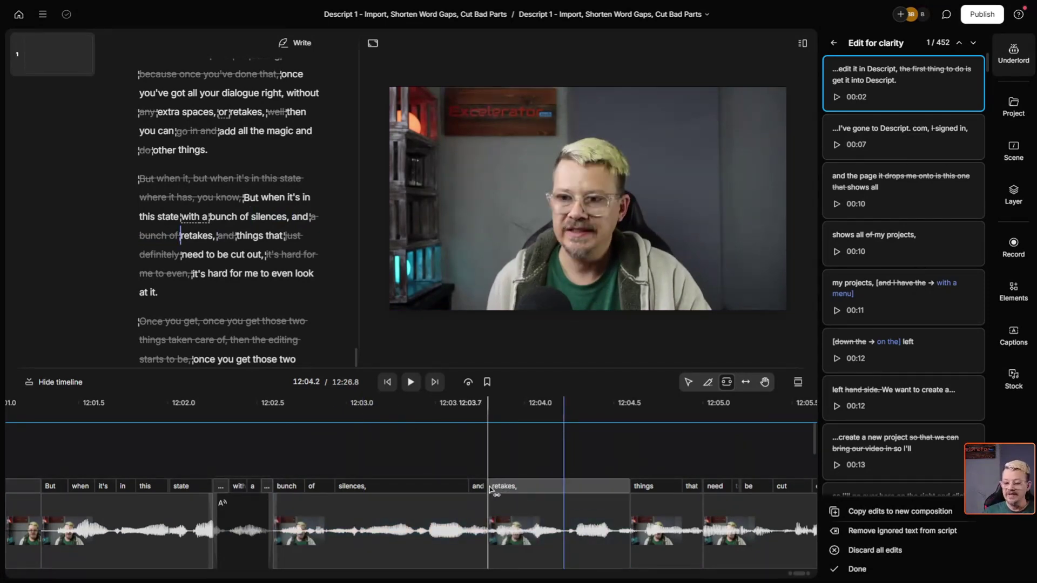
left_click(496, 521)
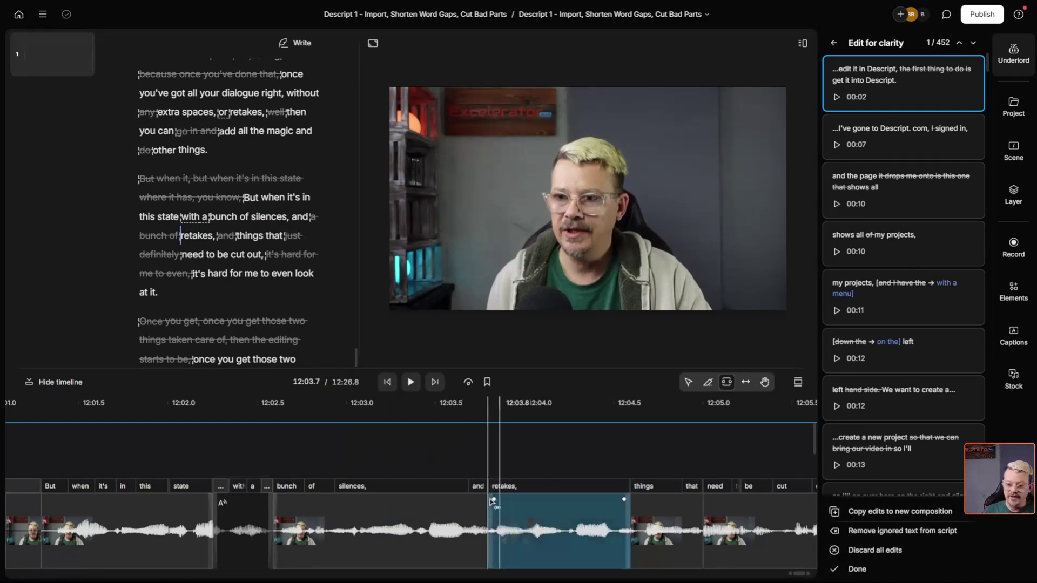
left_click(529, 521)
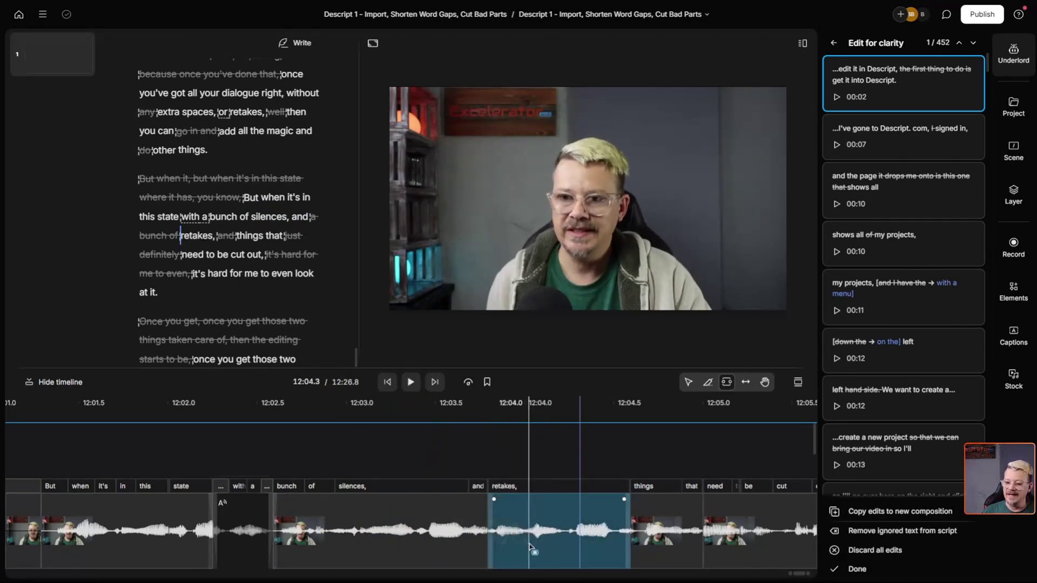
left_click(522, 559)
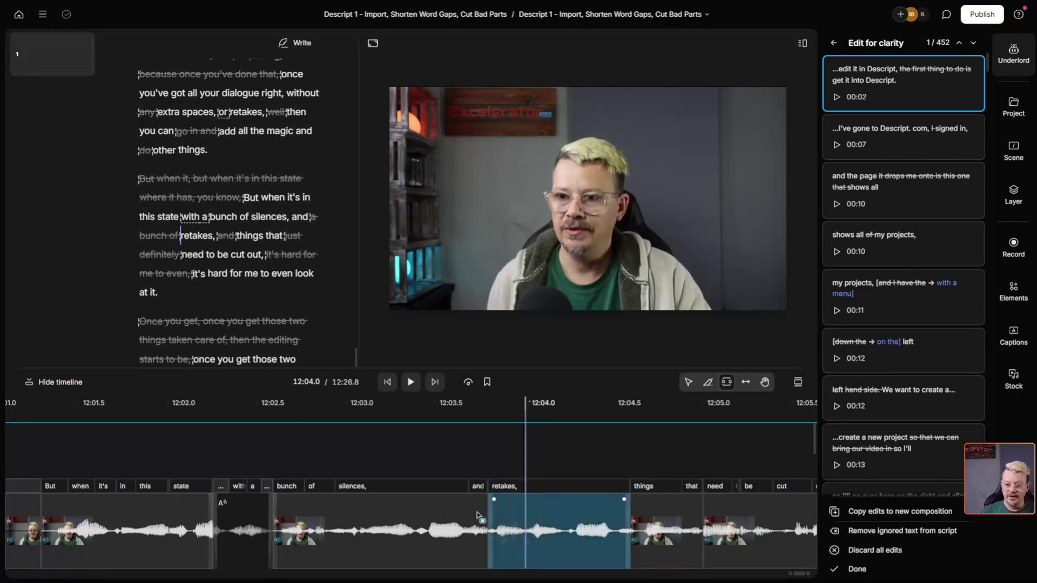
key("Escape")
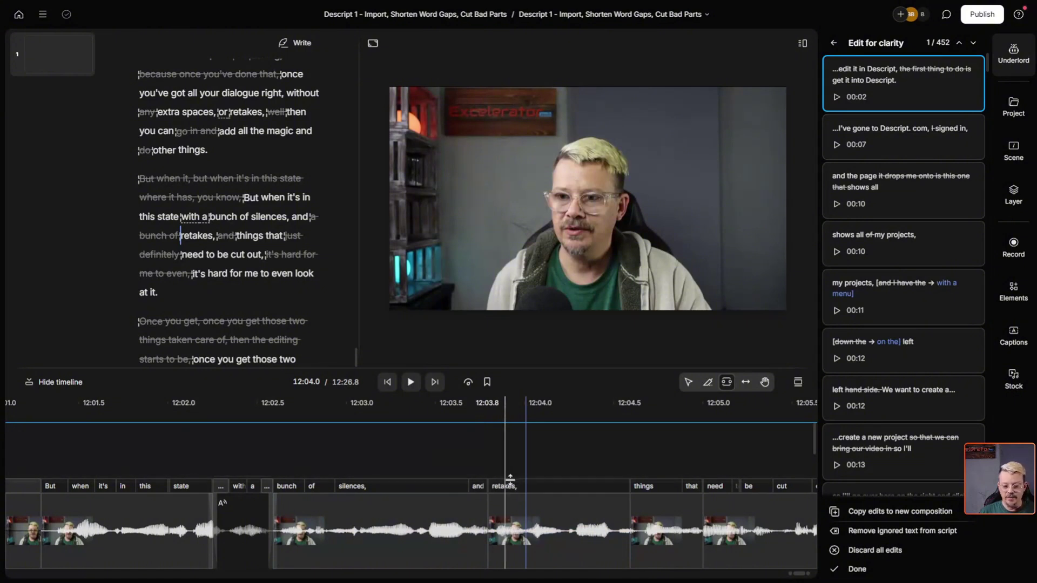
Move the start of the word "retakes," on the timeline to about 12:04.0, leaving a gap after the cut.
left_click(510, 483)
left_click(499, 470)
left_click(517, 490)
left_click(517, 489)
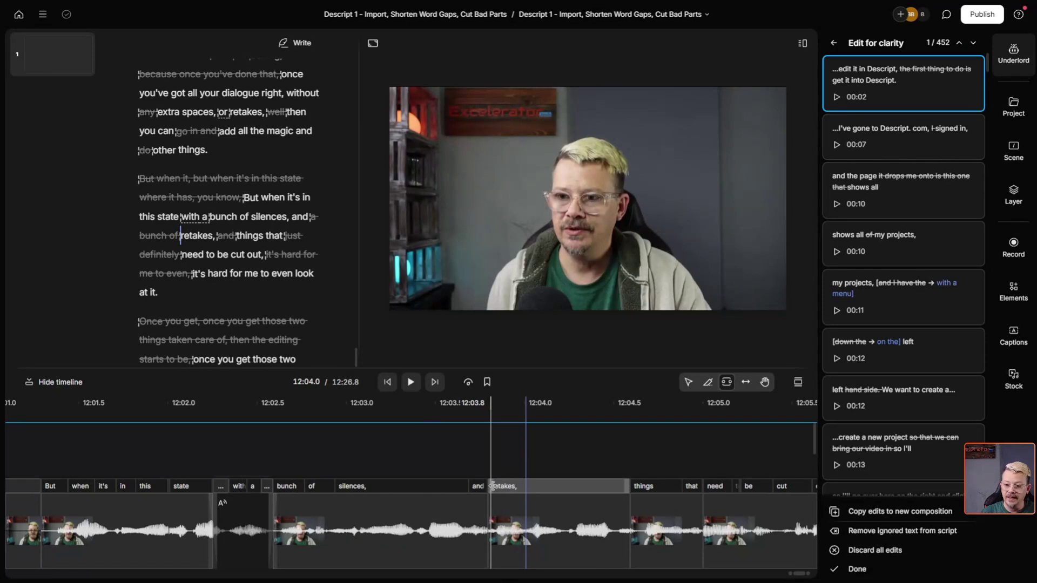
left_click_drag(493, 486, 511, 482)
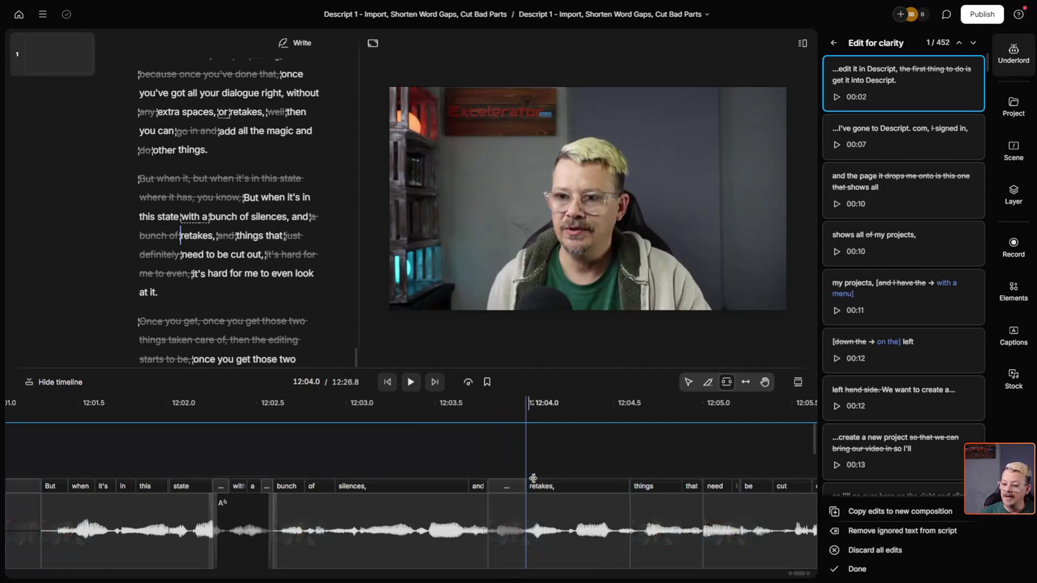
left_click_drag(532, 478, 530, 480)
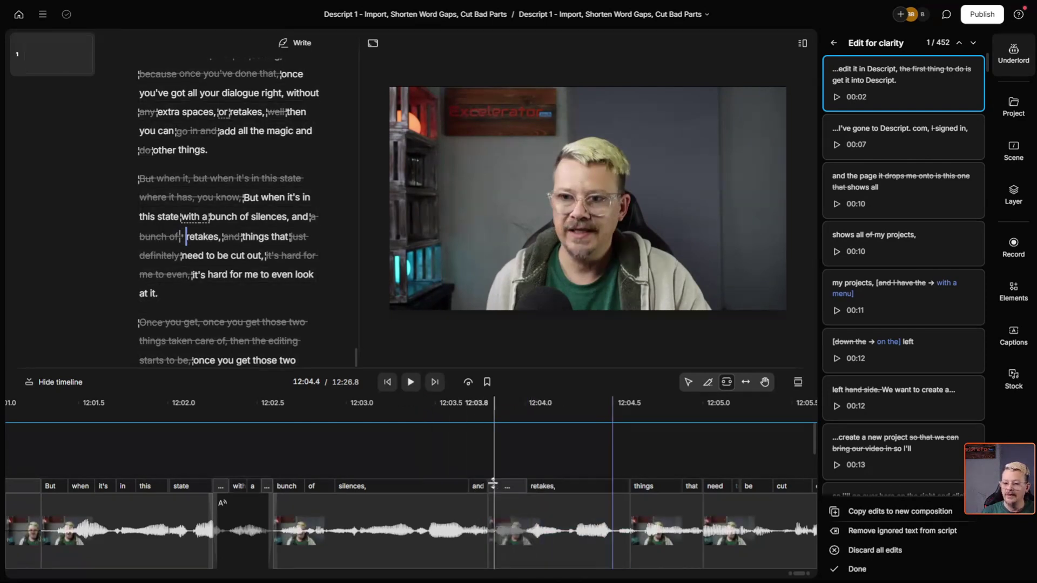
Extend the start of the "retakes," clip backwards to restore the cut words from "silences, and a bunch of".
left_click(492, 504)
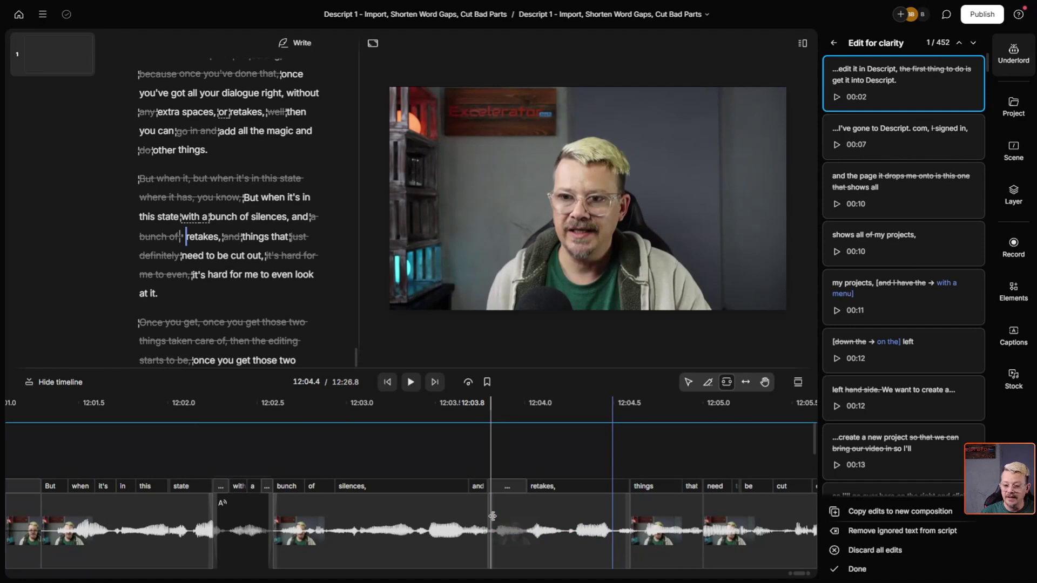
left_click_drag(492, 516, 116, 515)
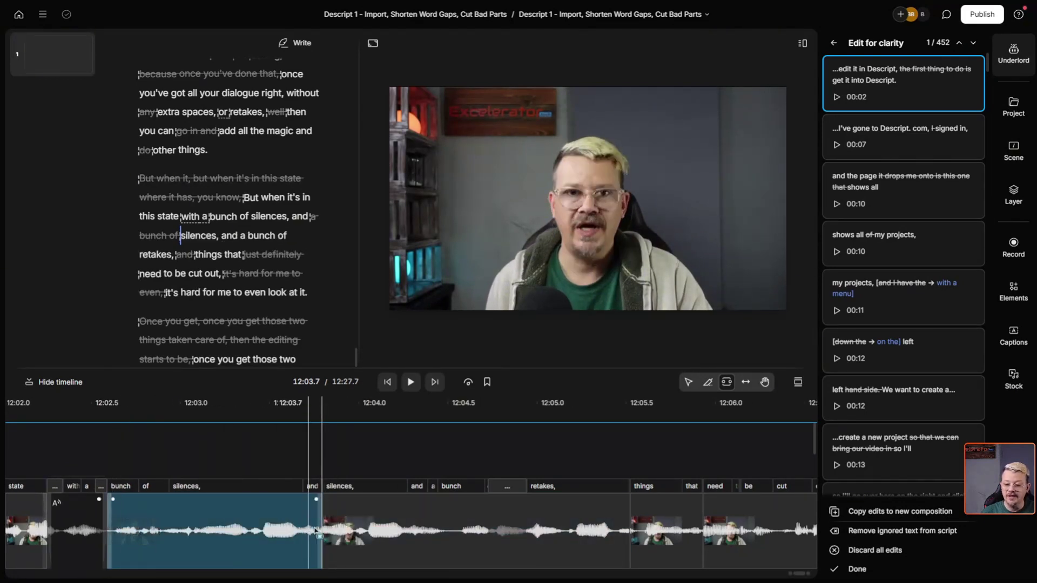
left_click(467, 522)
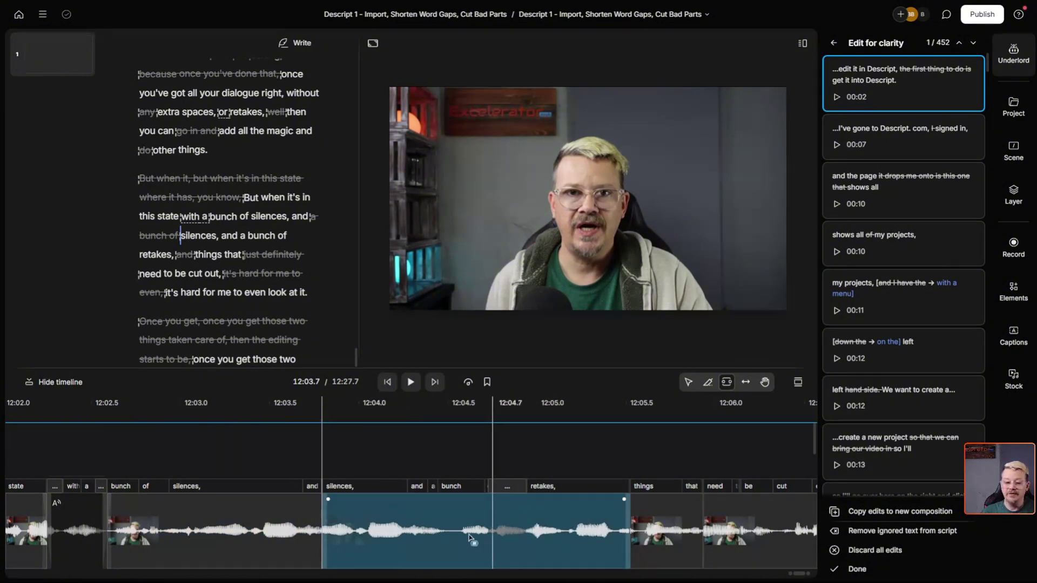
left_click(483, 487)
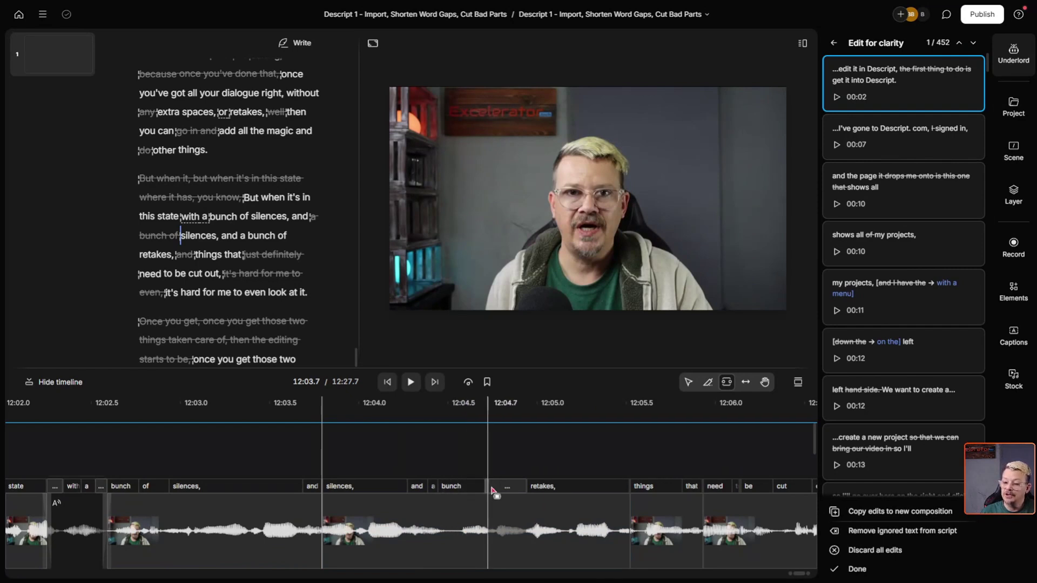
Undo the last drag and stretch the word "of" across the gap to the start of "retakes," on the timeline.
left_click(471, 531)
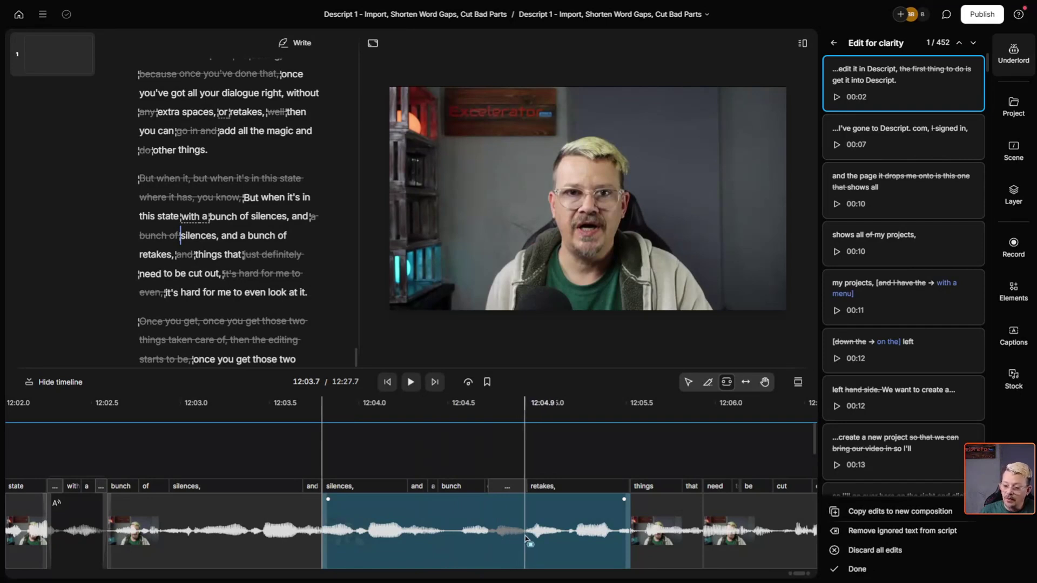
left_click(487, 489)
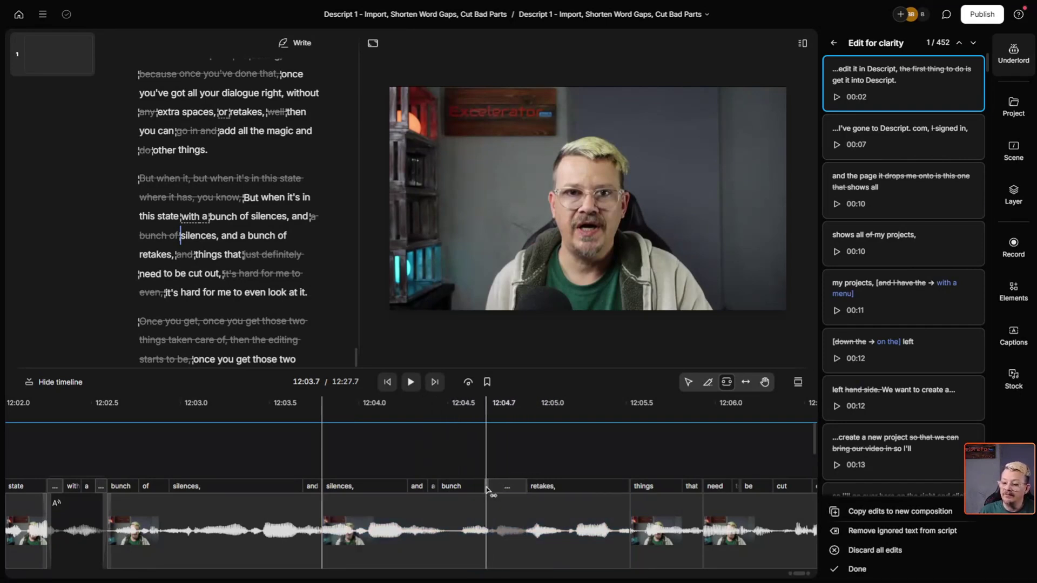
key("ctrl+z")
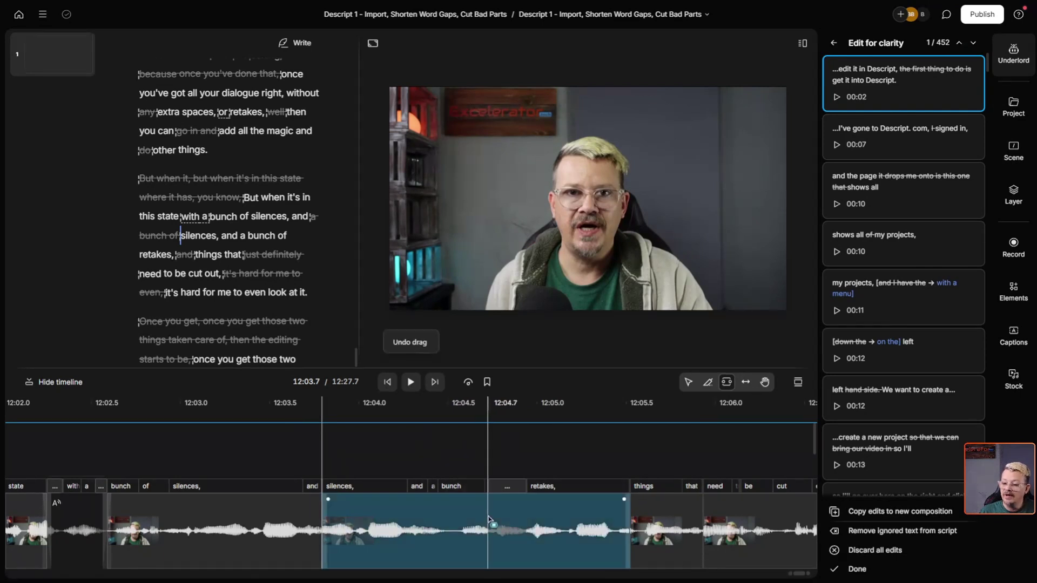
scroll(489, 519, "up", 3)
scroll(489, 519, "up", 3)
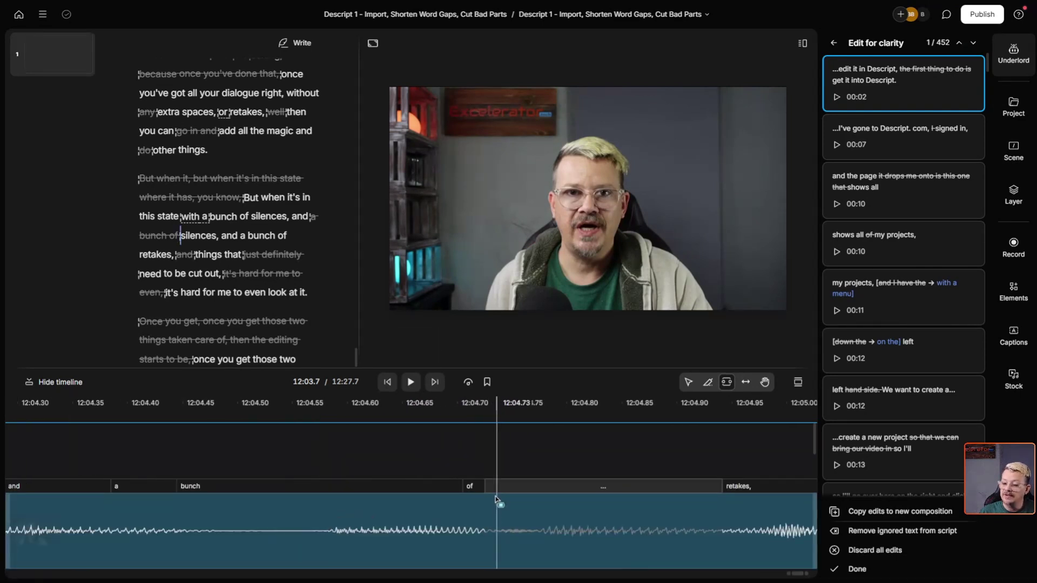
left_click(488, 486)
left_click_drag(554, 487, 723, 490)
Play the restored "silences, and a bunch of retakes" passage and move the start of "of" closer to "retakes,".
scroll(460, 526, "down", 3)
left_click(384, 554)
key("space")
key("space")
key("ctrl")
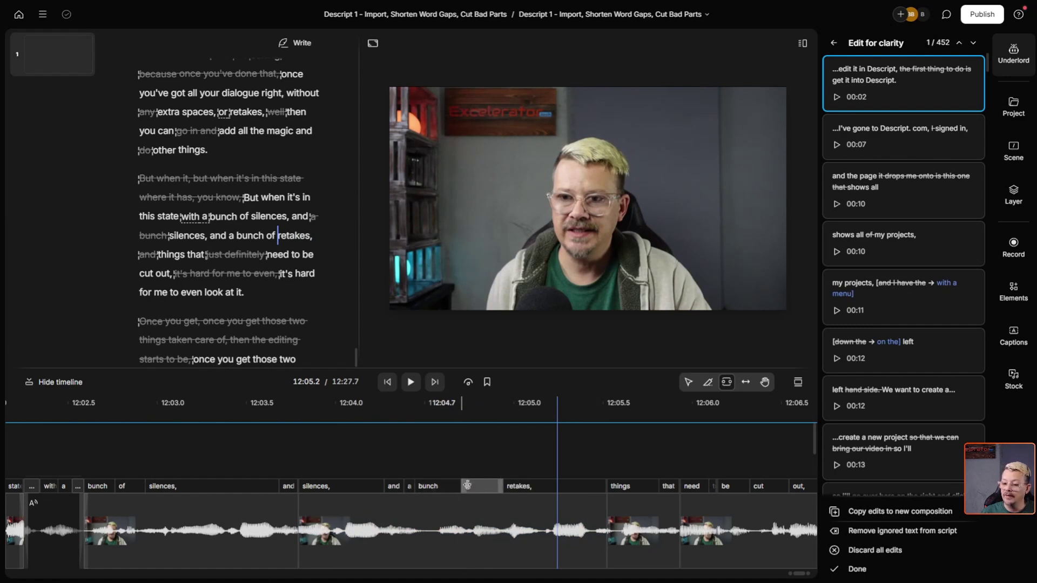
left_click_drag(467, 485, 483, 484)
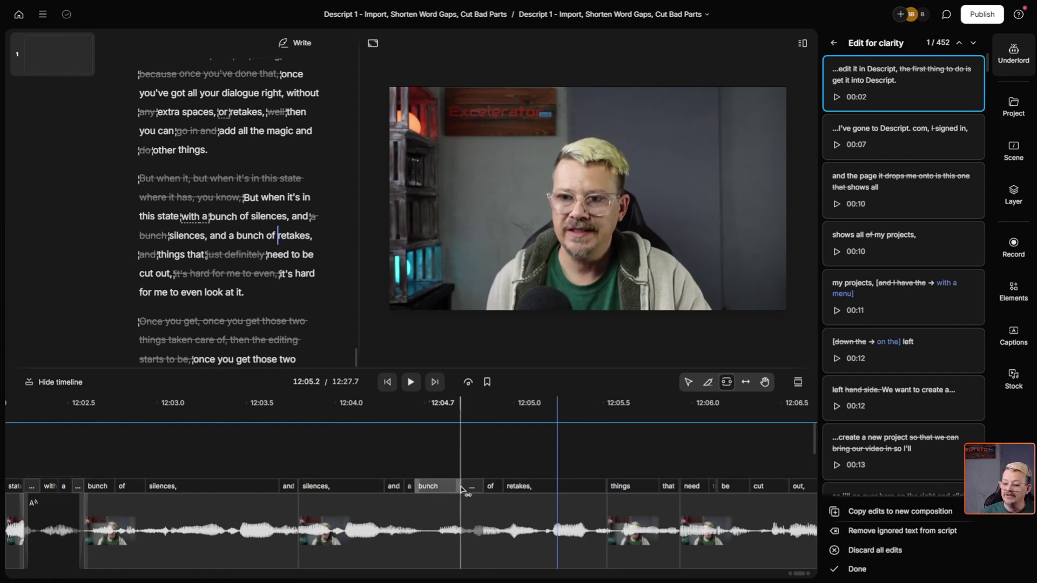
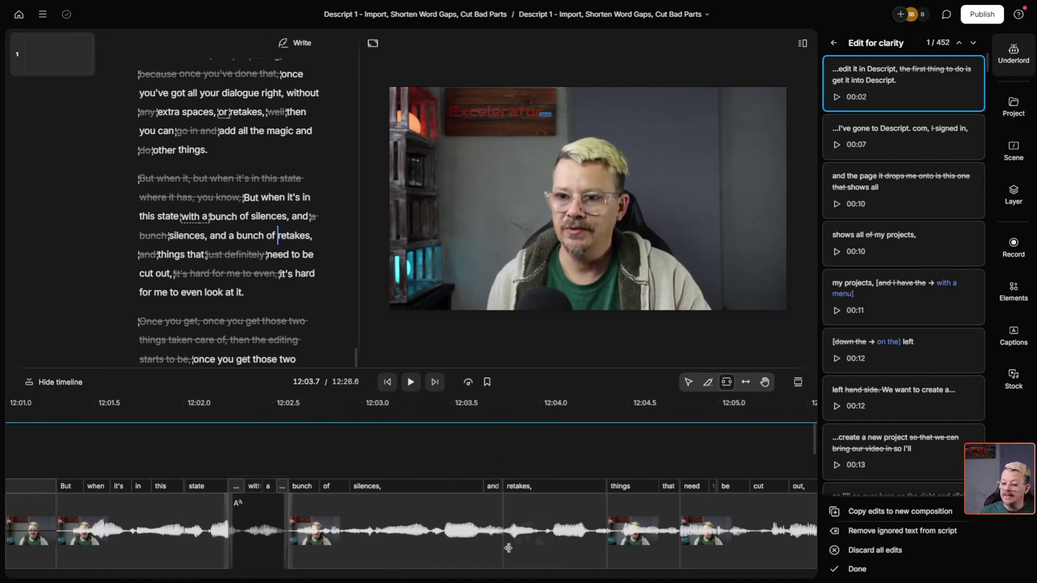
Undo the restored "silences, and a bunch of" passage and extend the end of the preceding clip past "and" to bring back "a".
left_click(365, 558)
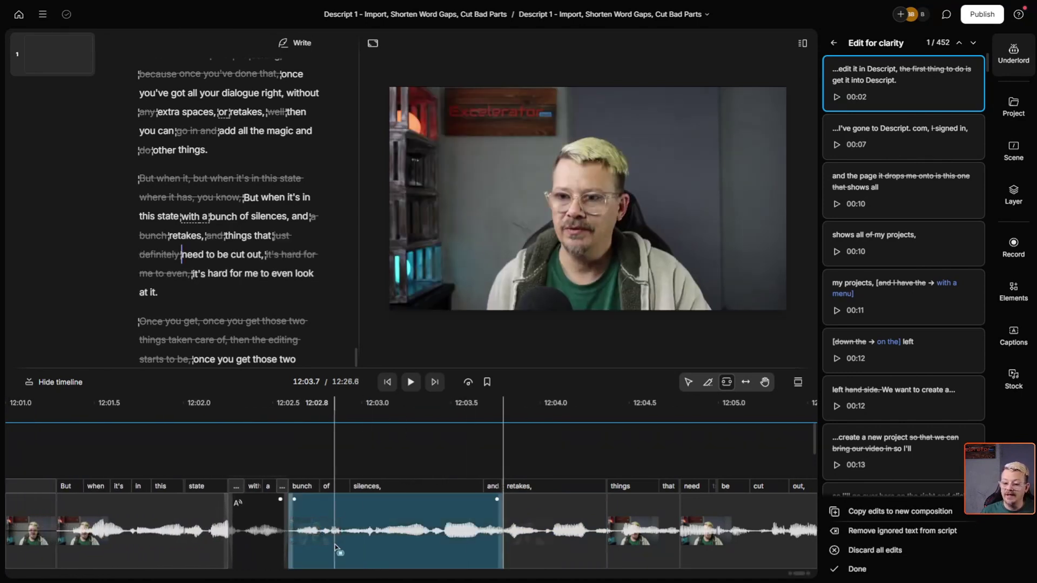
left_click(335, 549)
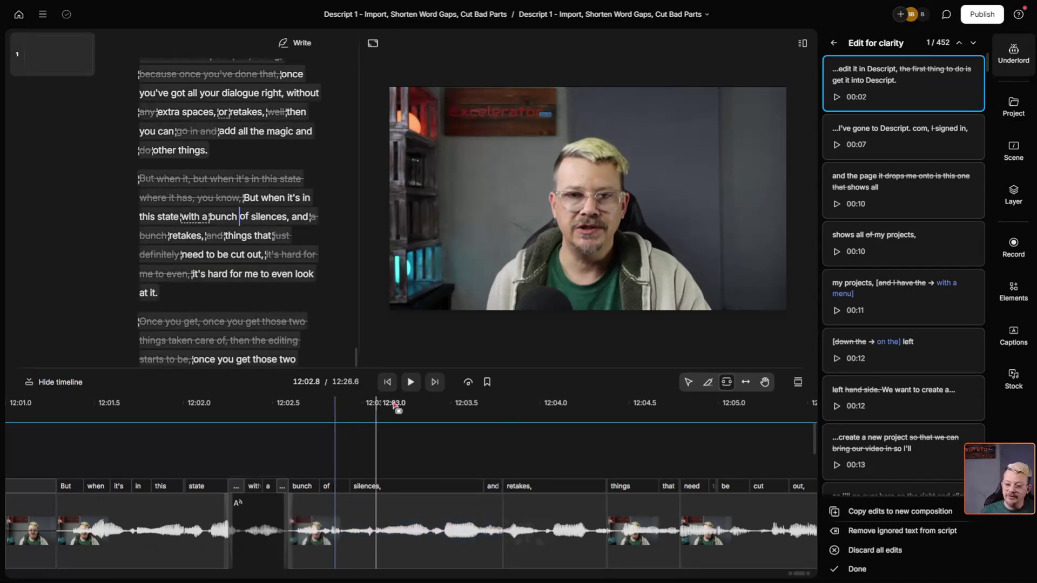
left_click(411, 382)
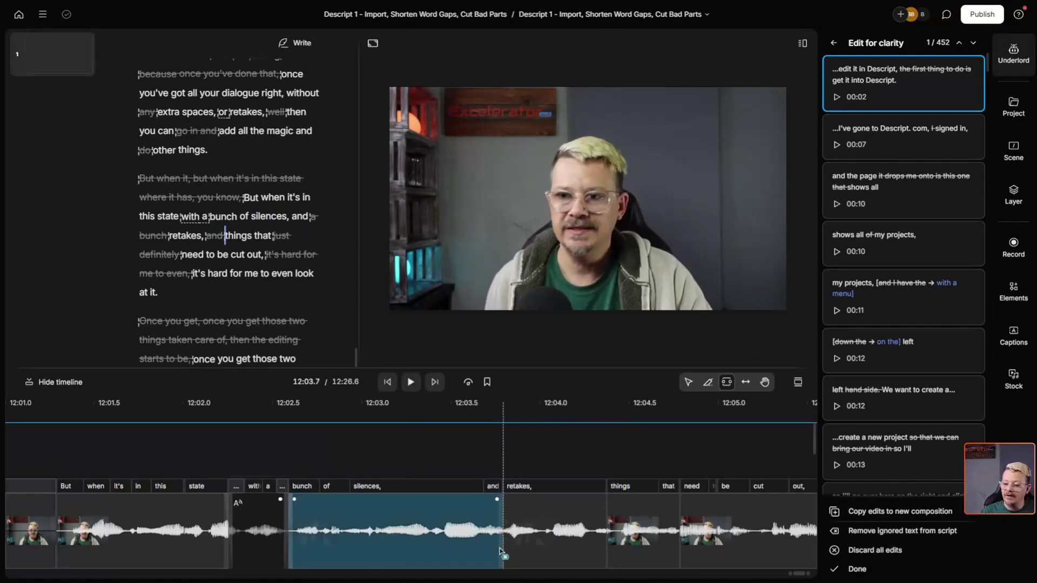
mouse_move(501, 548)
left_mouse_down()
mouse_move(544, 548)
mouse_move(518, 548)
left_mouse_up()
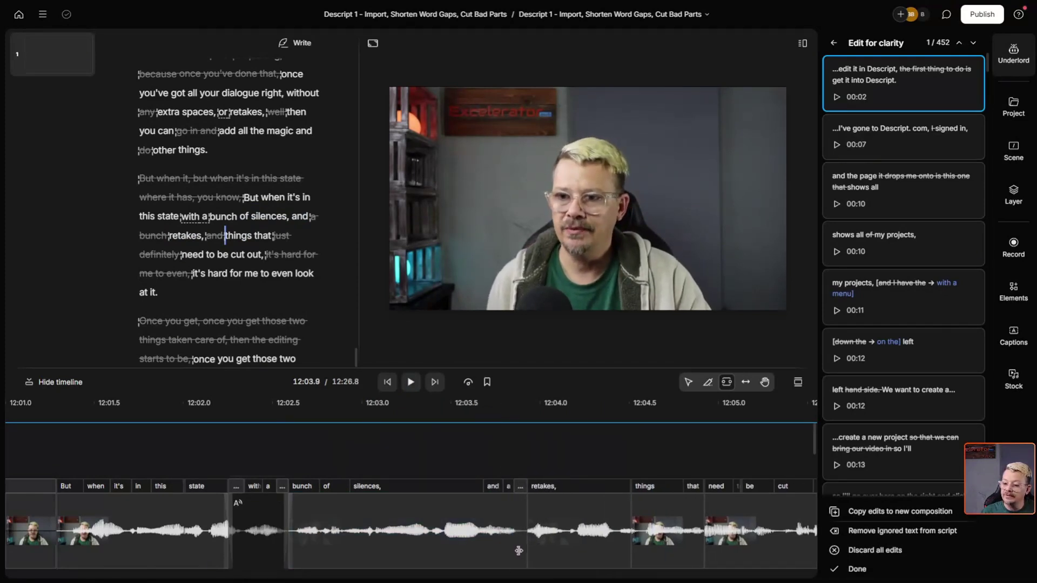
left_click(411, 382)
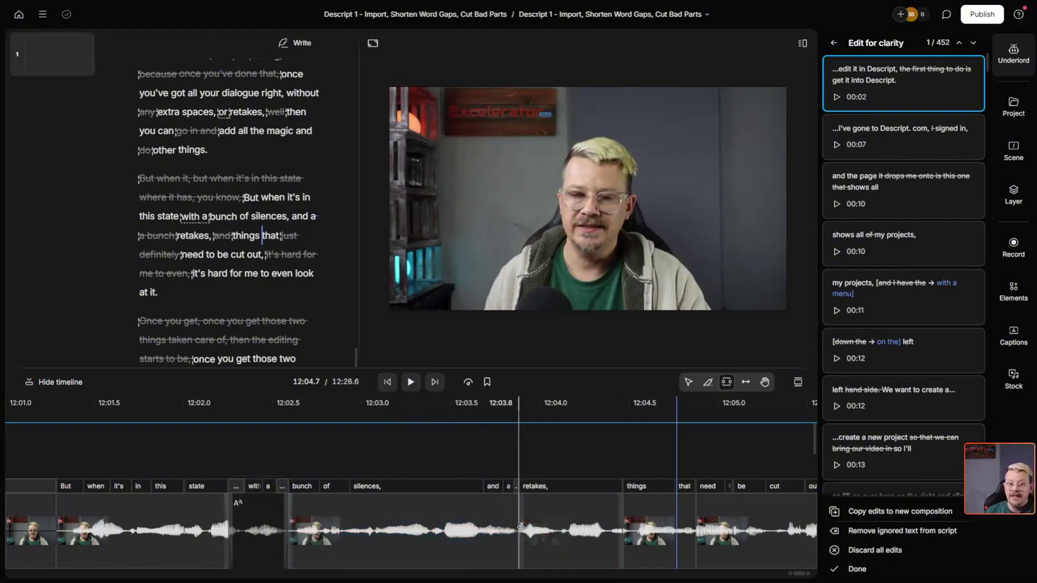
Play the join before "retakes," and extend the start of that clip backwards to restore the words "bunch of".
left_click(510, 528)
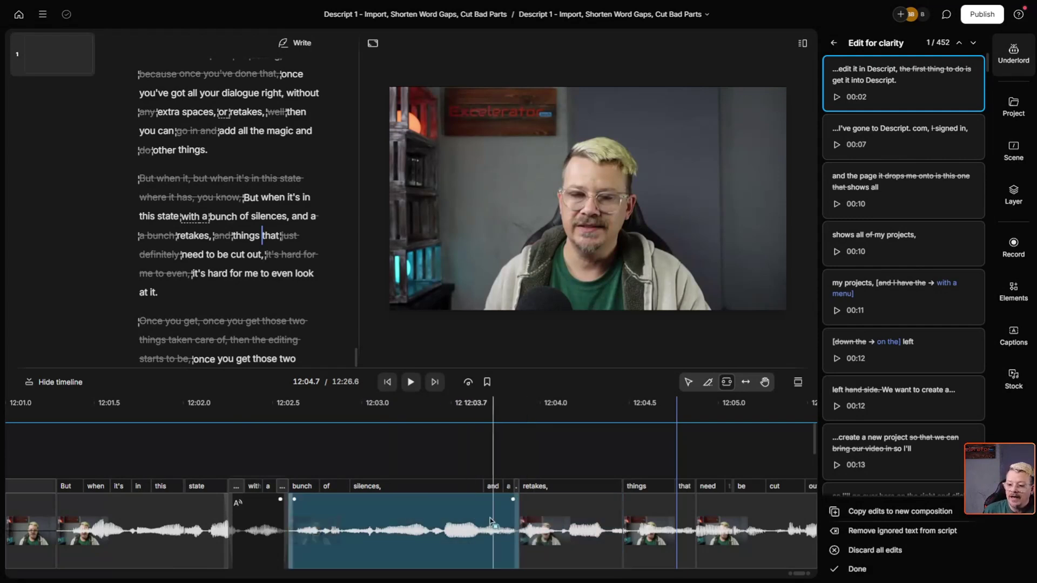
left_click(393, 495)
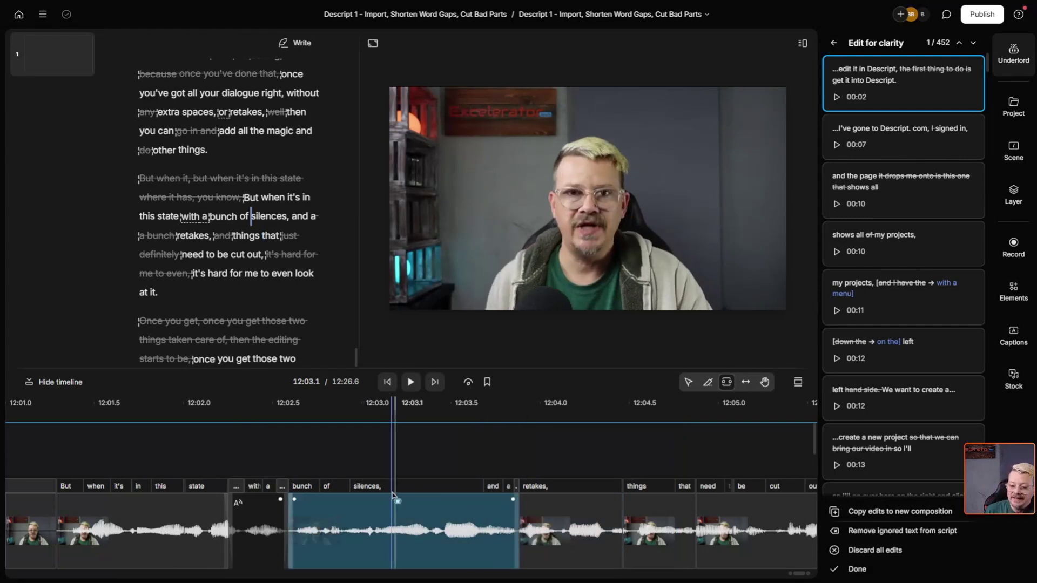
left_click(410, 381)
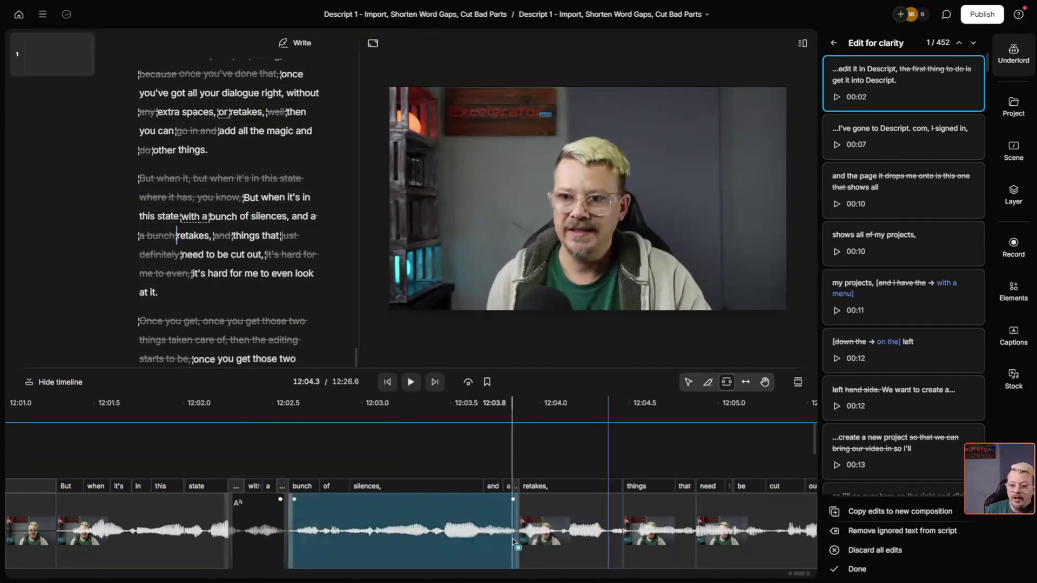
left_click(525, 543)
key("Escape")
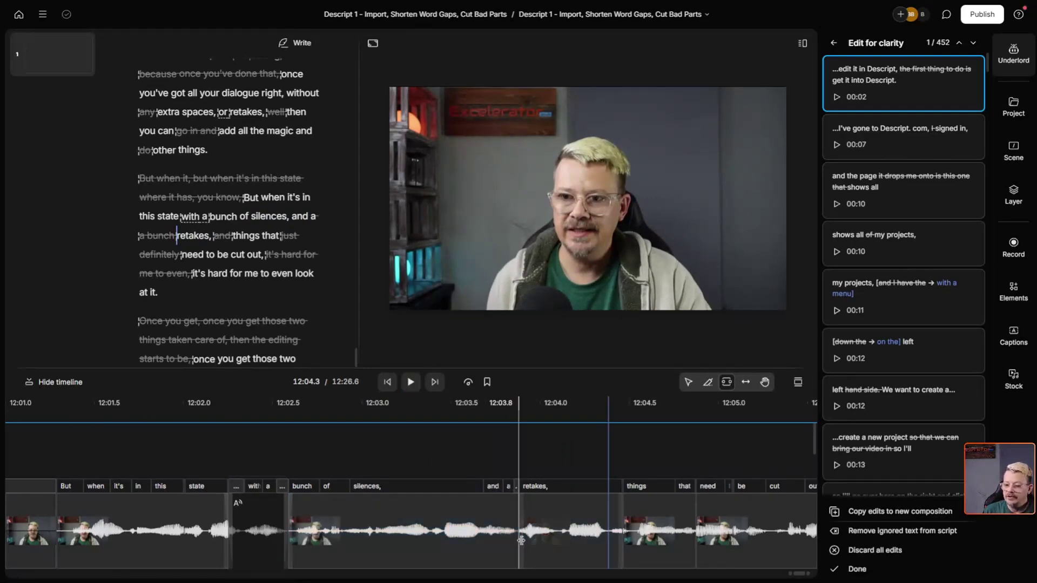
left_click_drag(520, 540, 452, 550)
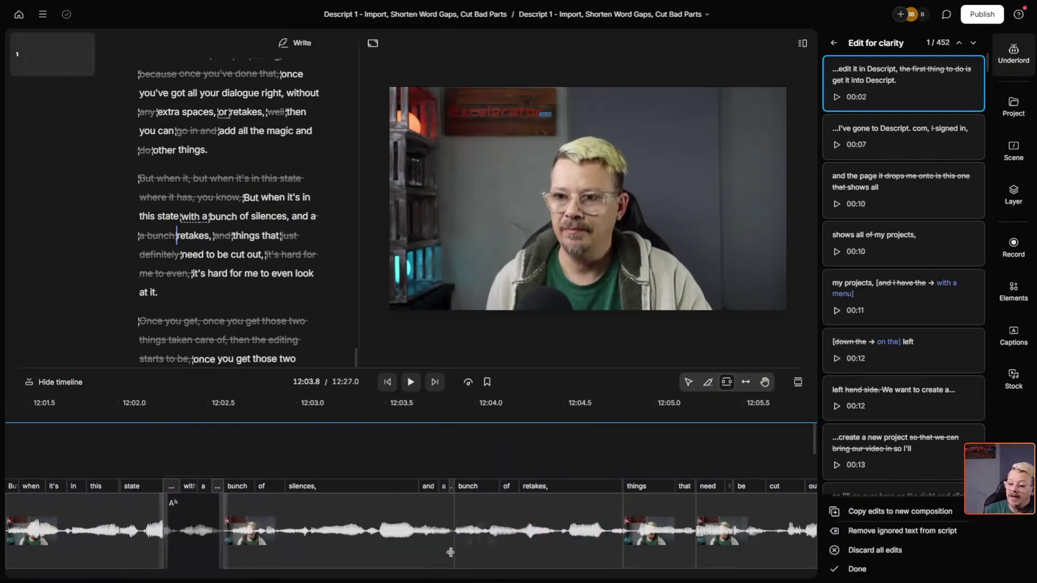
Play the passage from "with a bunch of silences" through "retakes, things that" to check the corrected cuts.
left_click(267, 537)
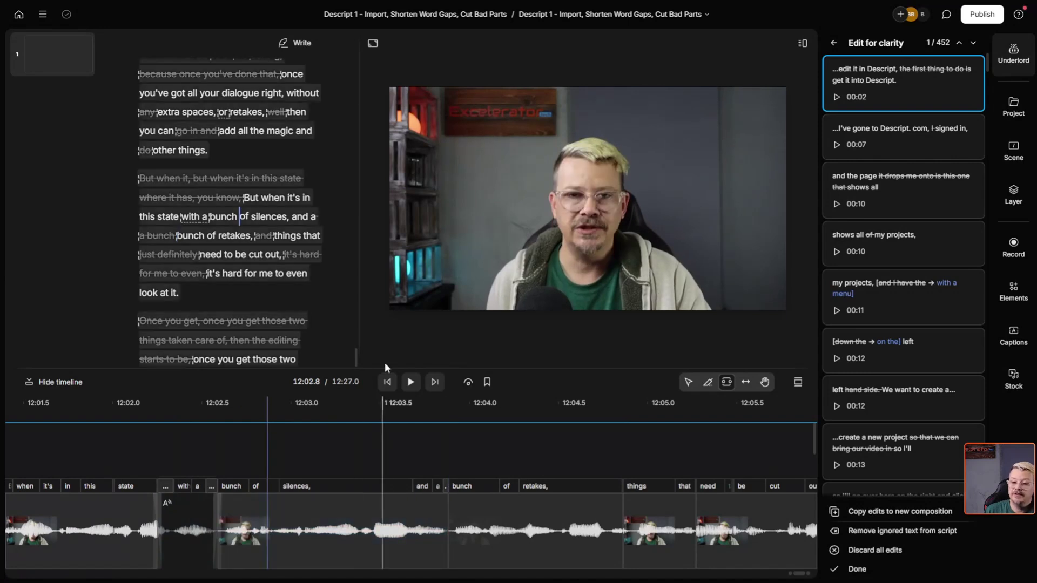
left_click(410, 383)
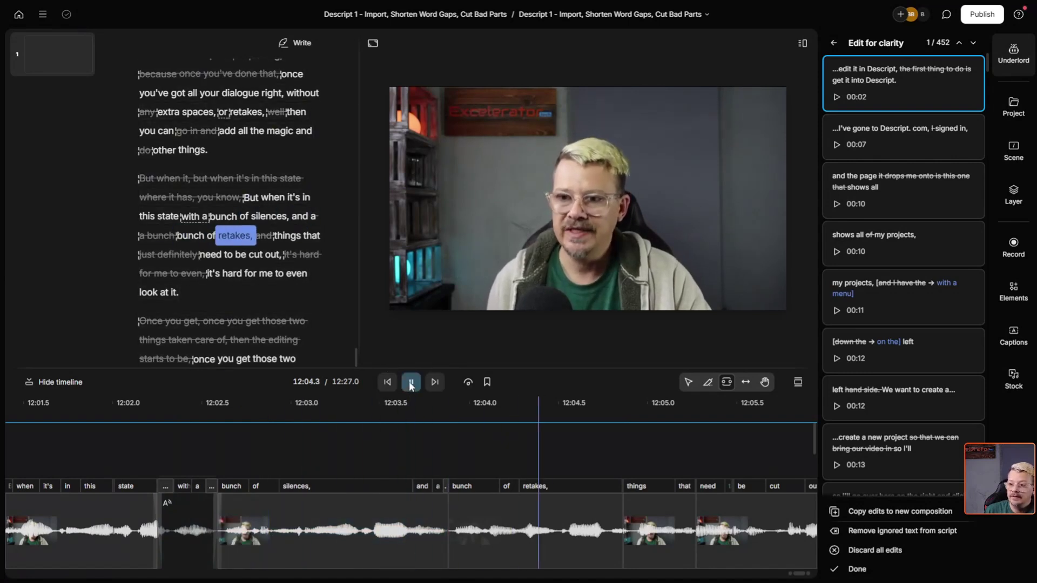
left_click(411, 383)
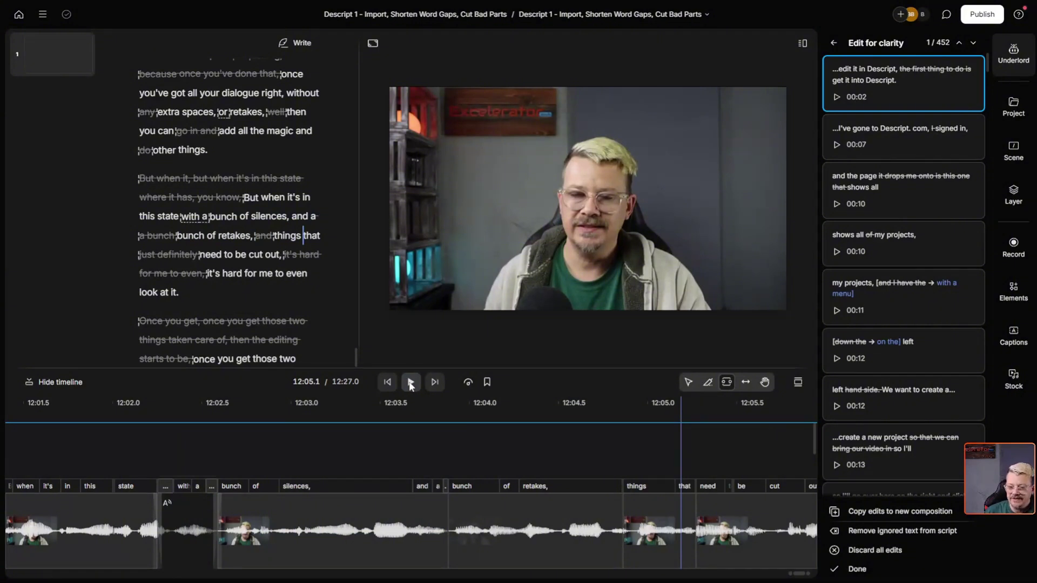
left_click(410, 383)
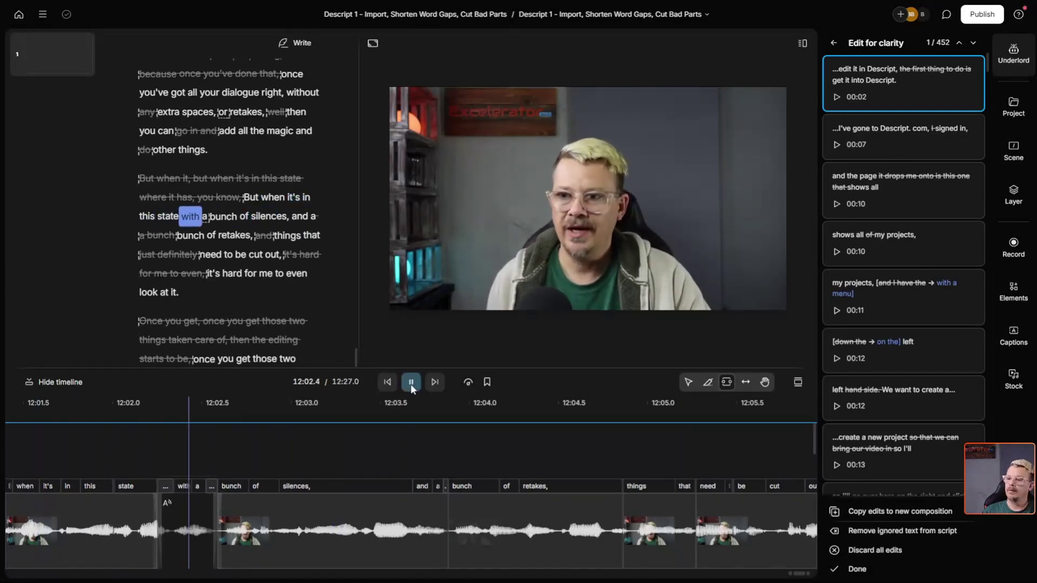
left_click(411, 384)
Compare the AI speech clip "with a" with the neighbouring recorded clips, and play the passage from "But when it's in this state".
left_click(335, 543)
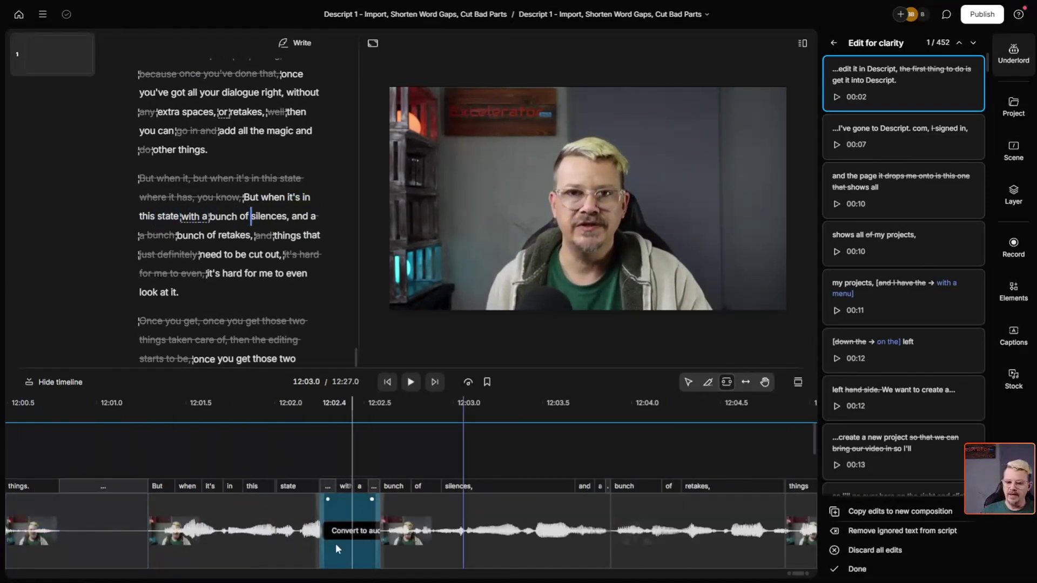
left_click(174, 526)
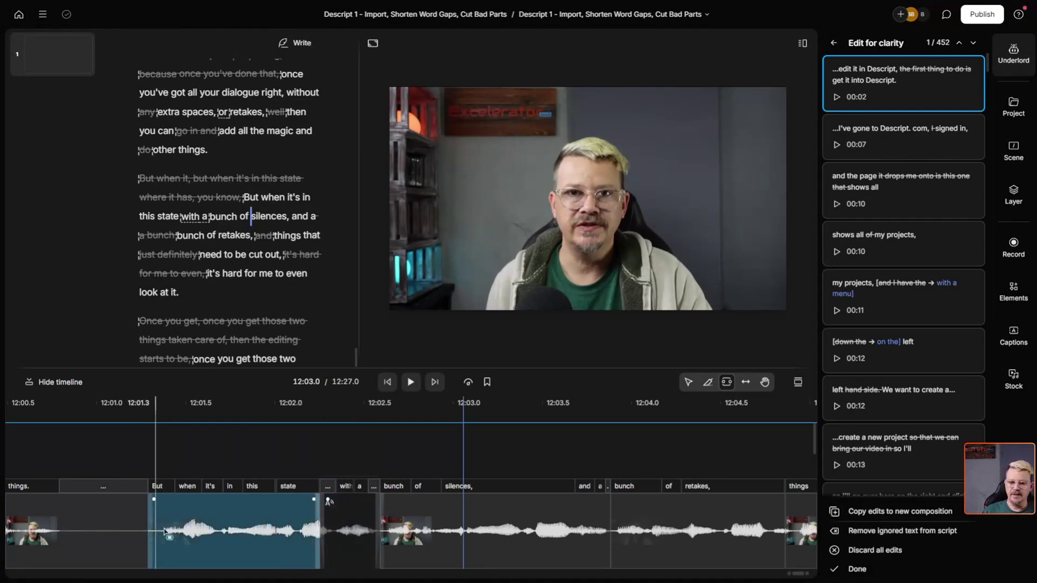
left_click(330, 540)
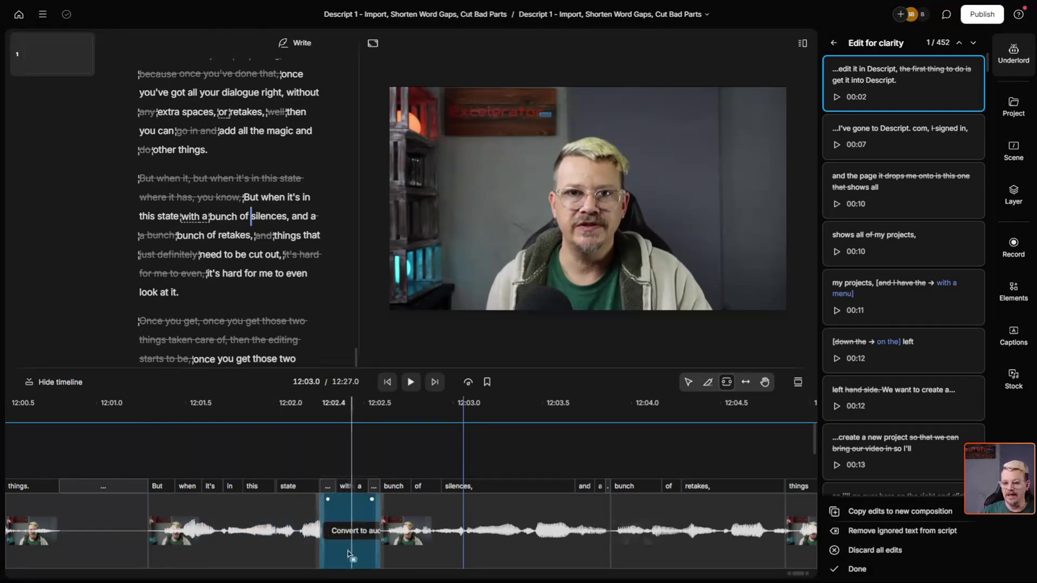
left_click(502, 529)
left_click(173, 527)
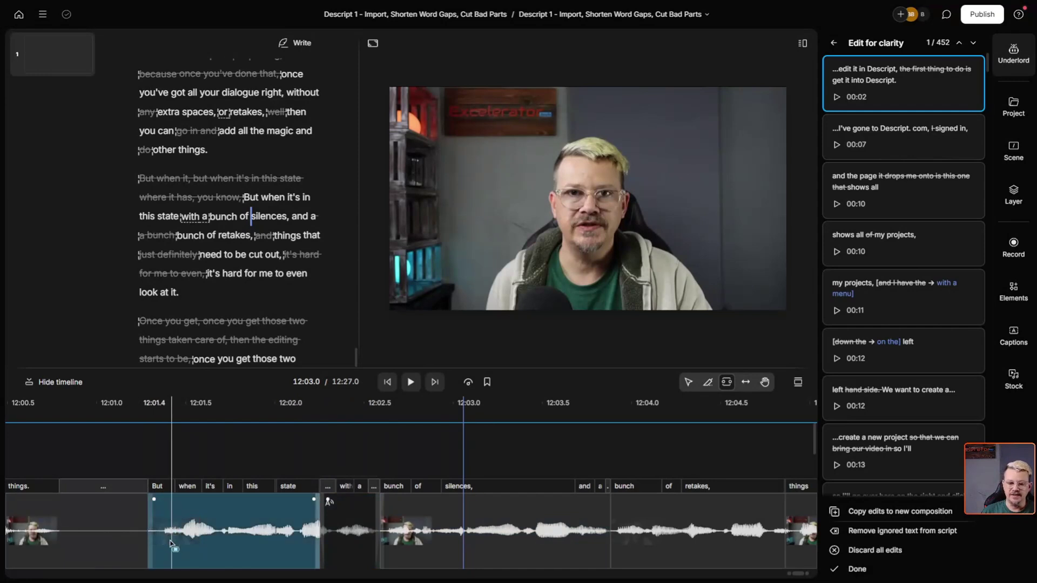
left_click(332, 540)
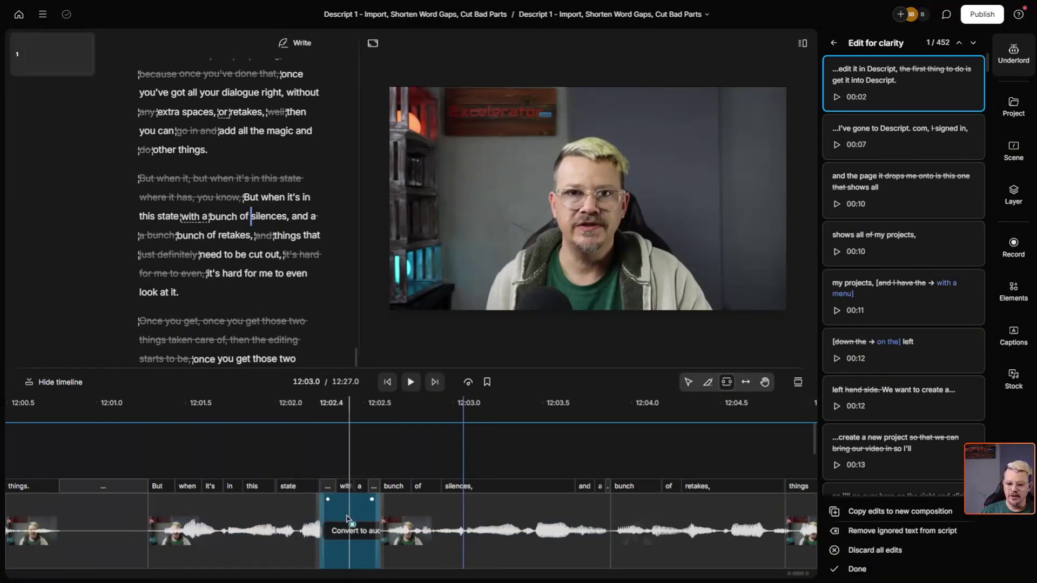
left_click(259, 532)
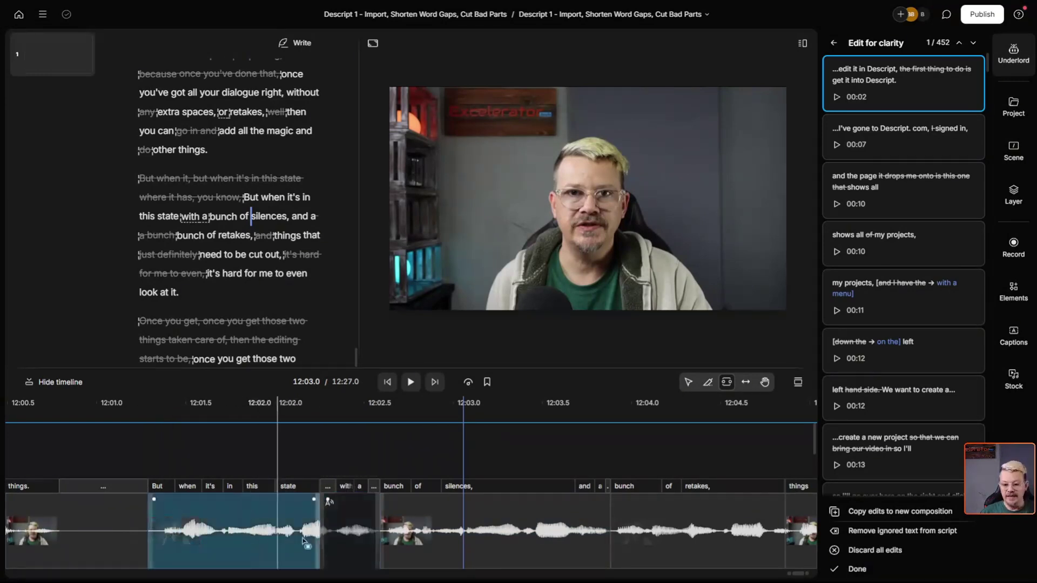
left_click(349, 531)
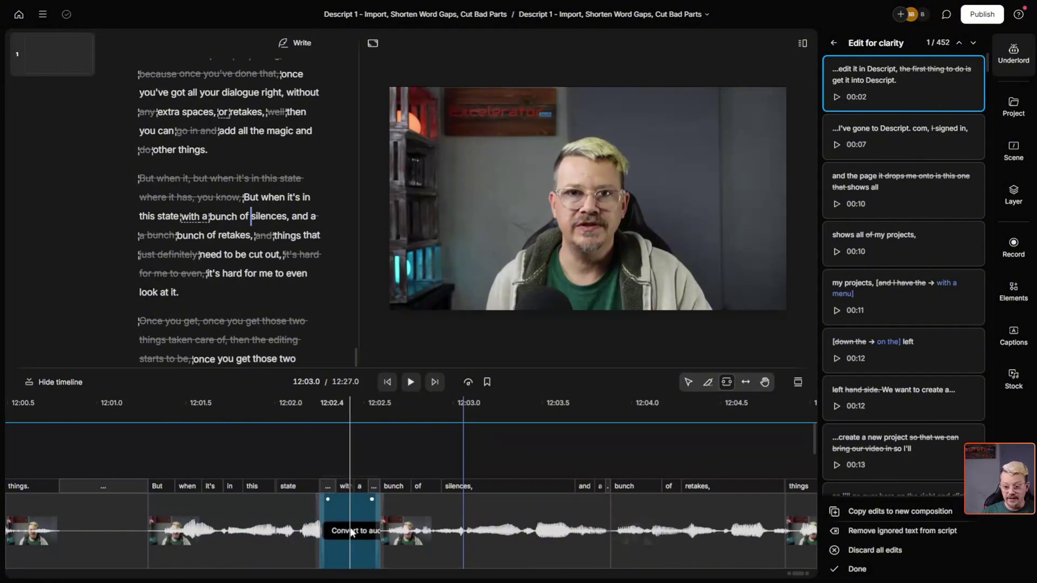
left_click(237, 544)
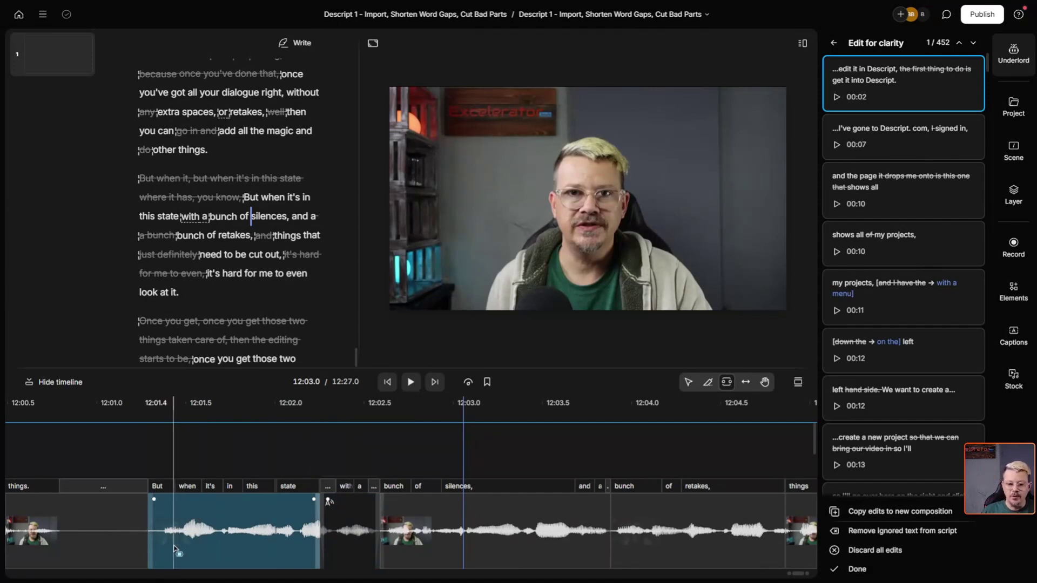
left_click(165, 551)
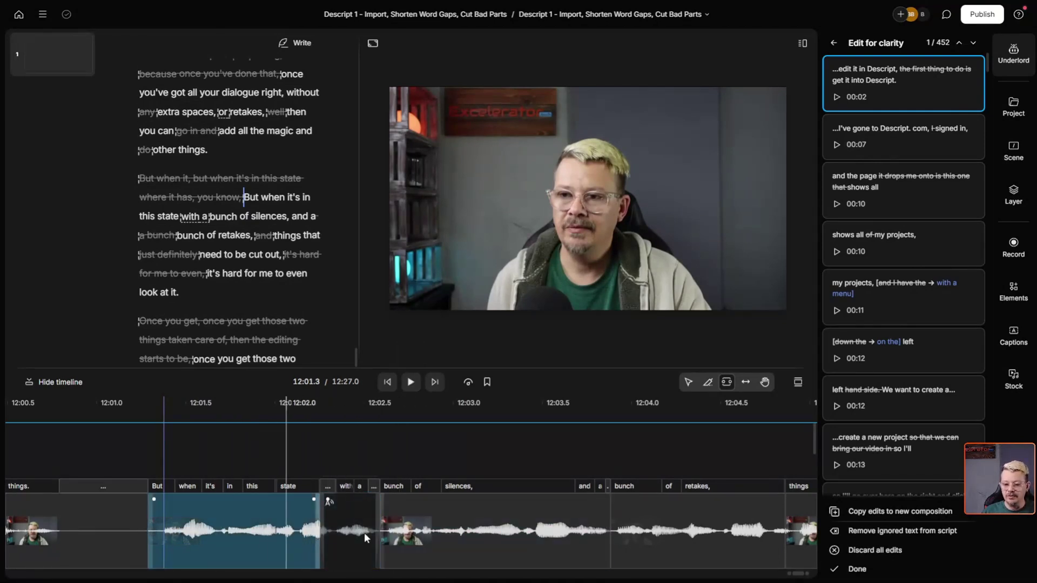
left_click(409, 382)
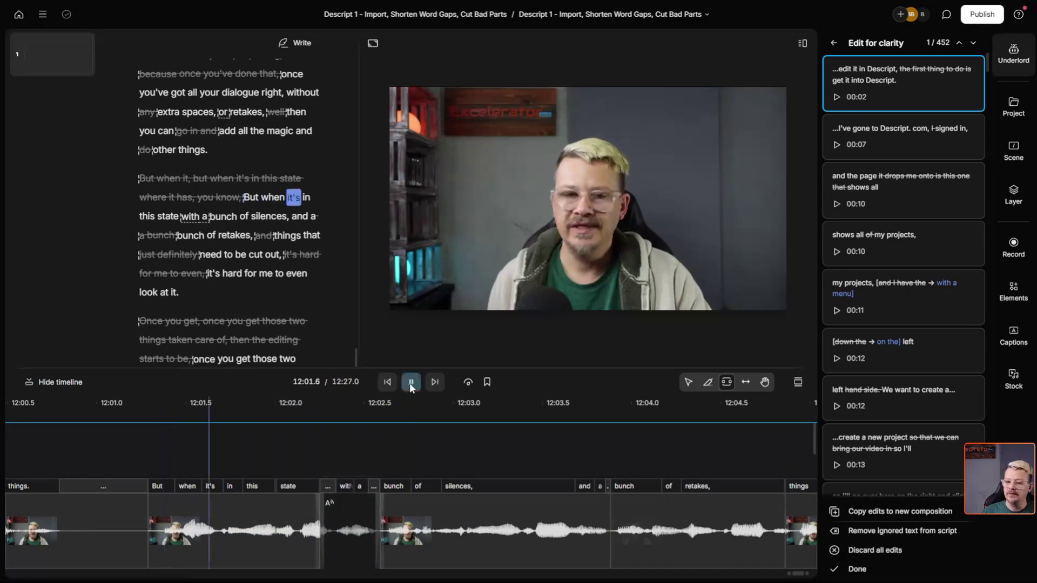
Try restoring "where it has a" by extending the start of the "bunch of silences," clip backwards, play it, and undo the change.
left_click_drag(166, 514, 289, 549)
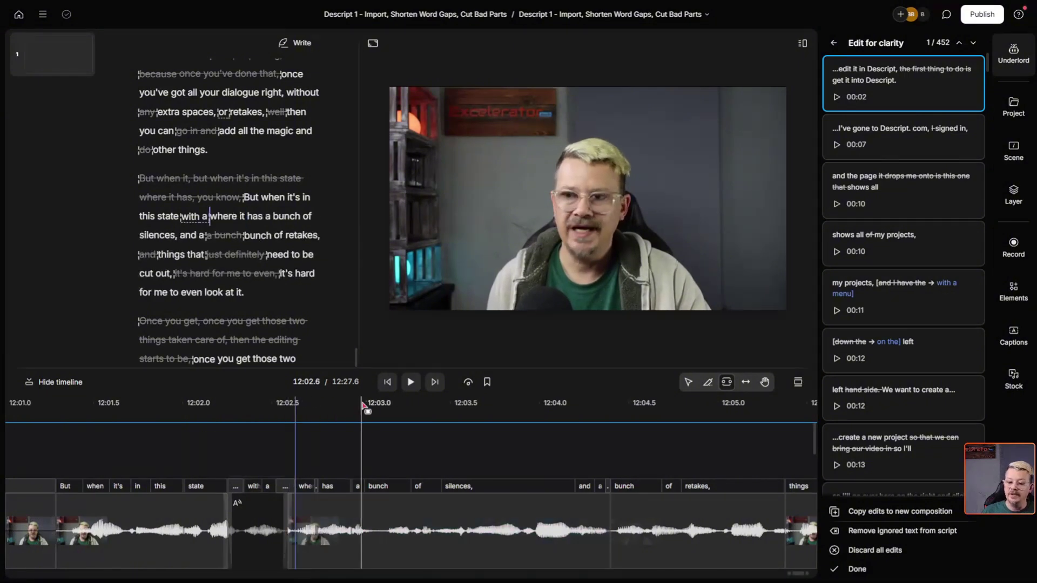
left_click(410, 383)
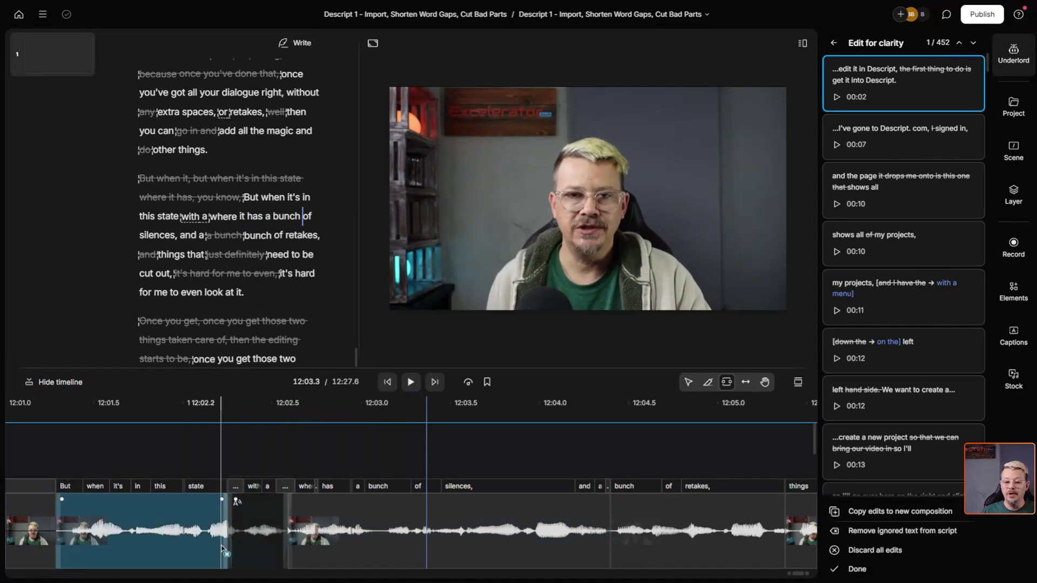
left_click_drag(291, 533, 294, 539)
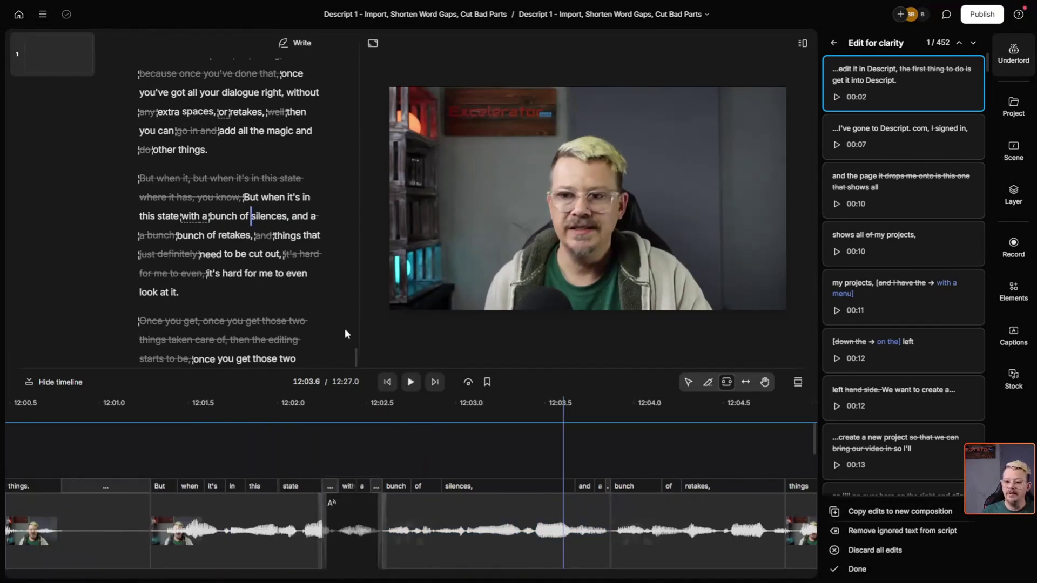
Widen the script area, reduce the timeline's height, and return to the beginning of the script.
left_click_drag(358, 320, 484, 320)
left_click_drag(378, 369, 375, 465)
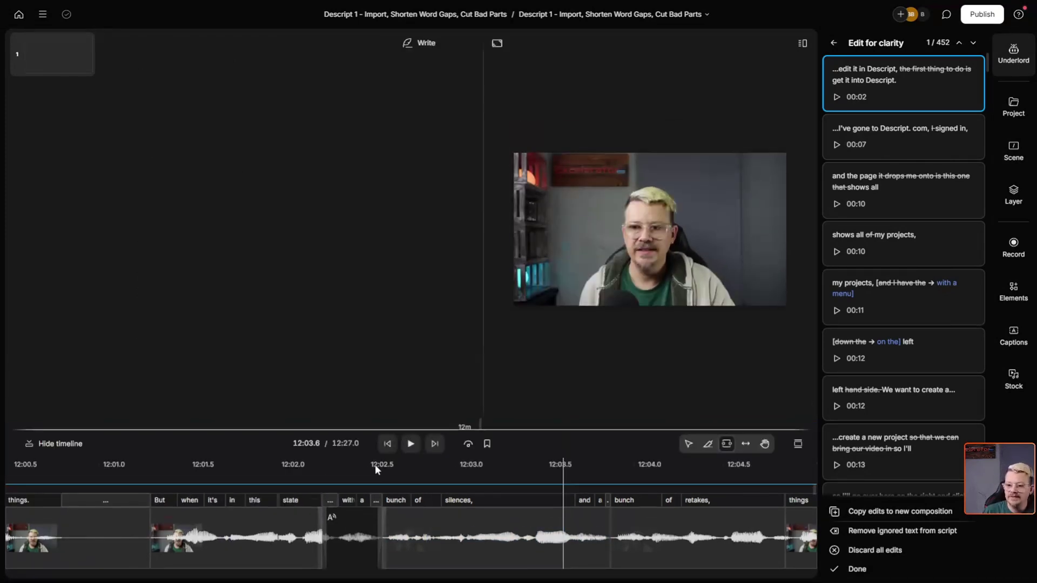
scroll(385, 288, "up", 20)
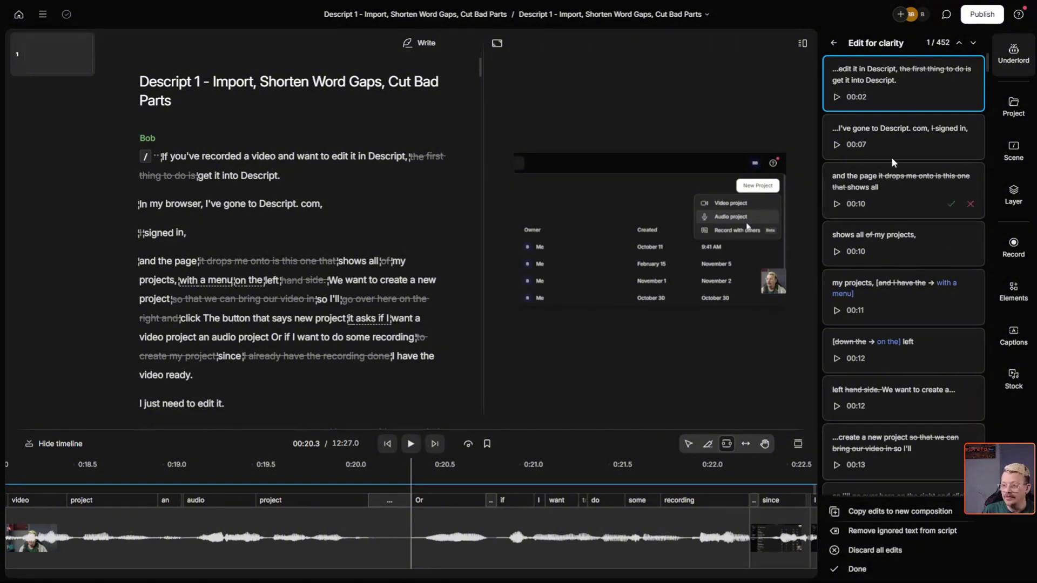
Discard all of the Edit for clarity edits.
mouse_move(889, 216)
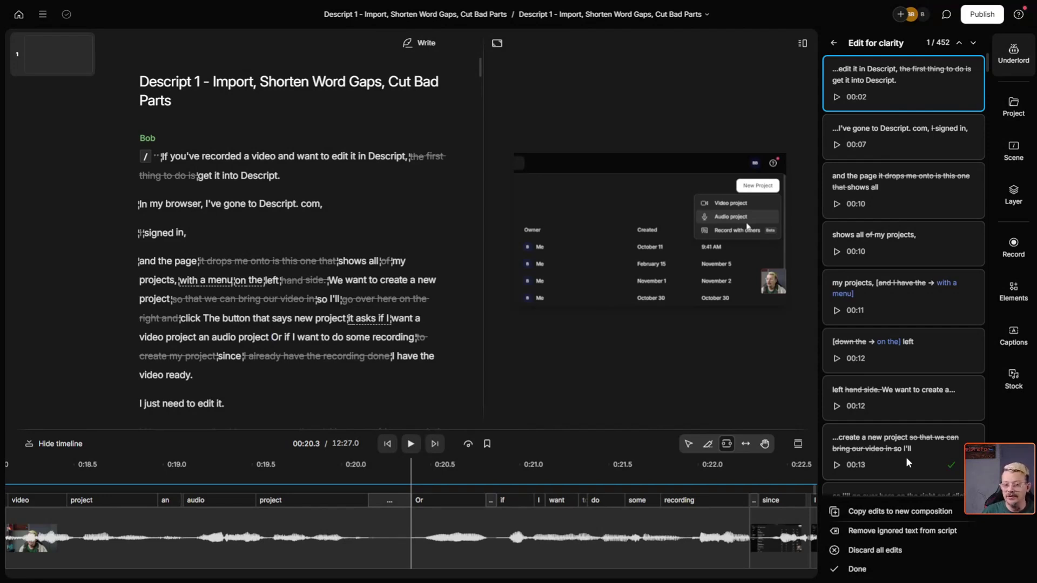
left_click(875, 551)
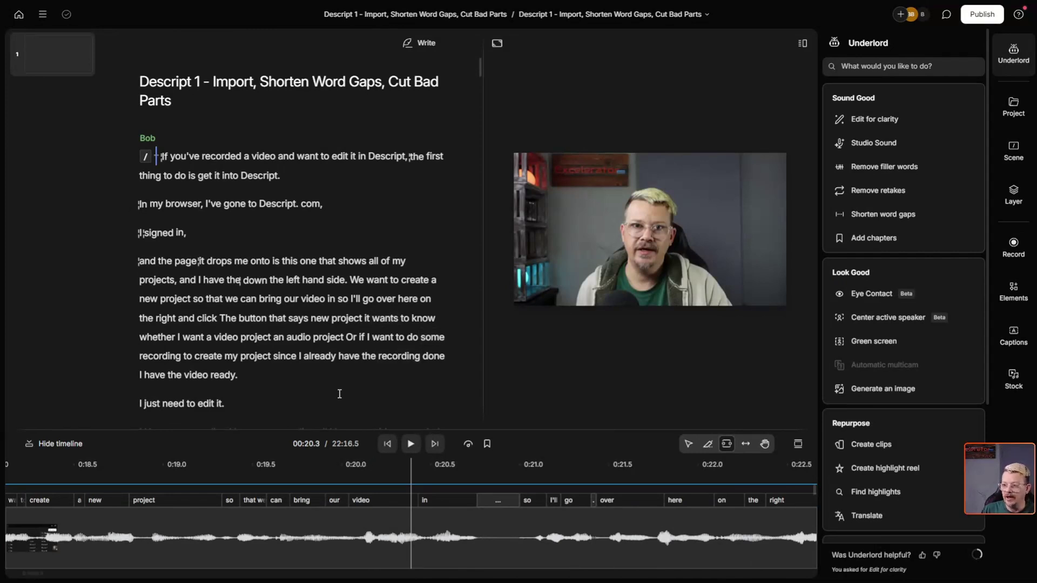
Run Edit for clarity again with AI speech turned off and copy its edits to a new composition.
left_click(876, 122)
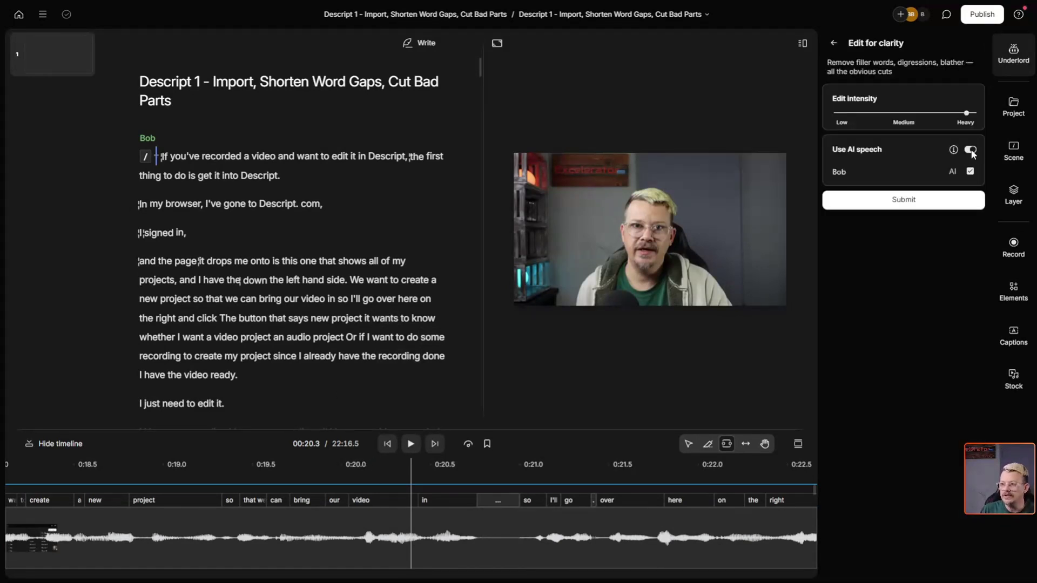
left_click(969, 150)
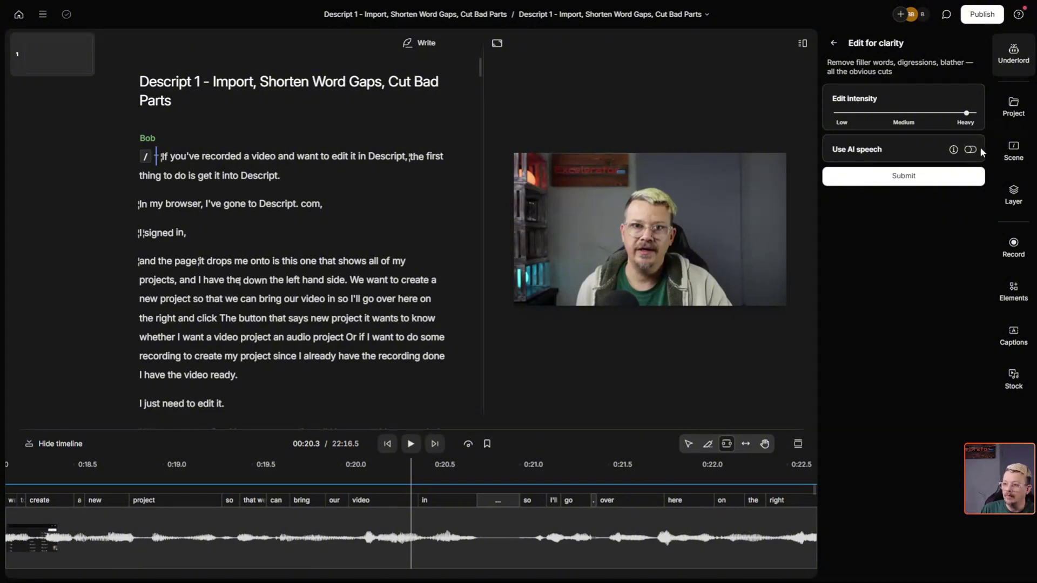
left_click(885, 180)
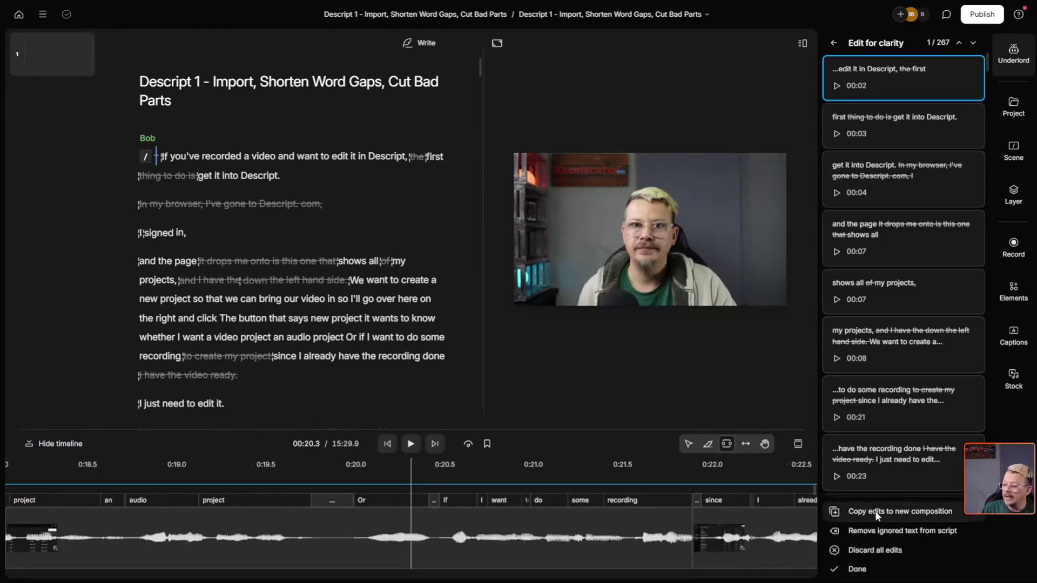
left_click(921, 511)
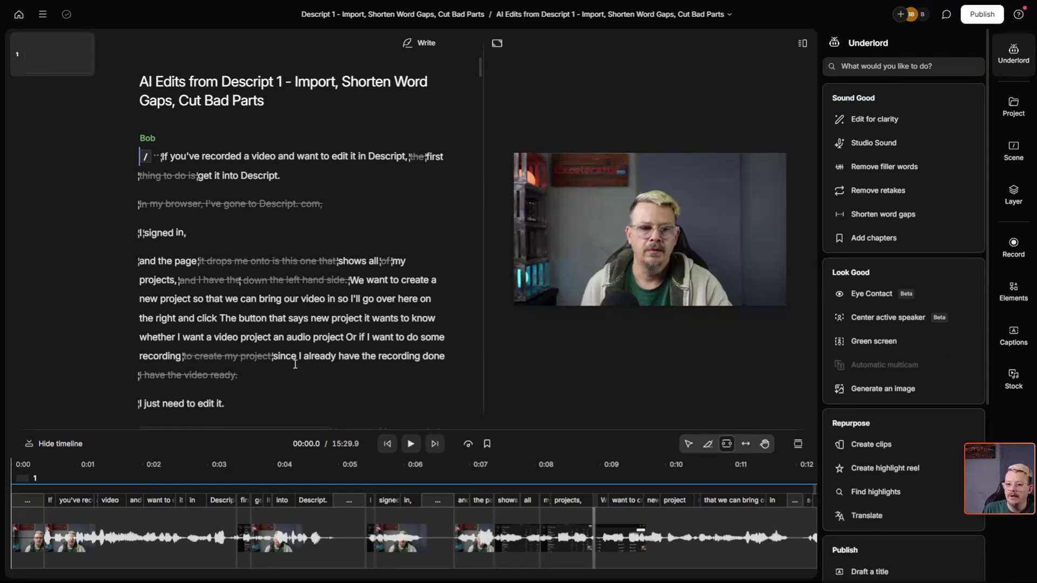
Restore the struck-through words "that's when" before "I'd click audio project" in the script.
left_click(286, 337)
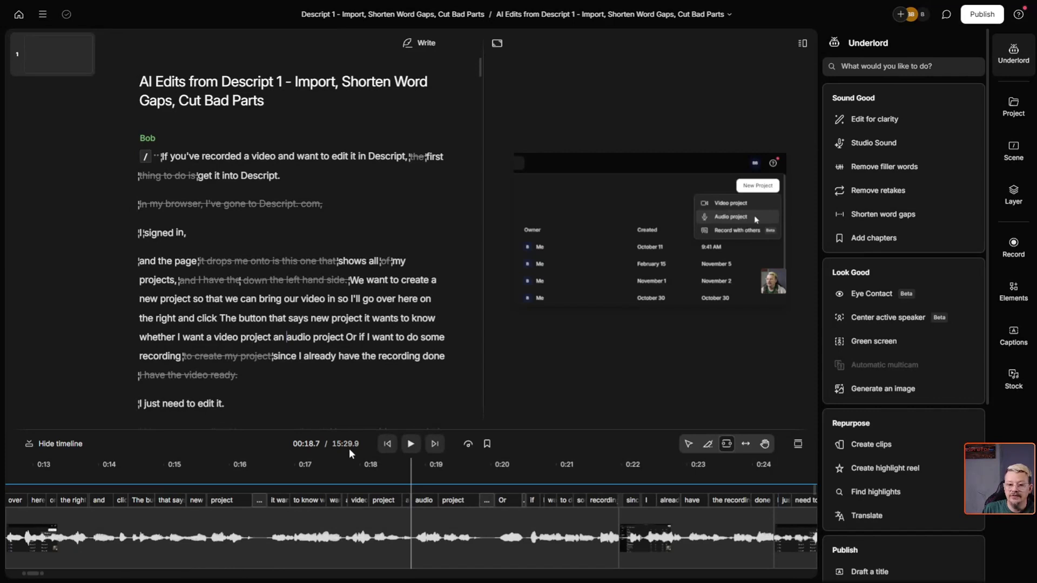
left_click(378, 318)
scroll(340, 322, "down", 6)
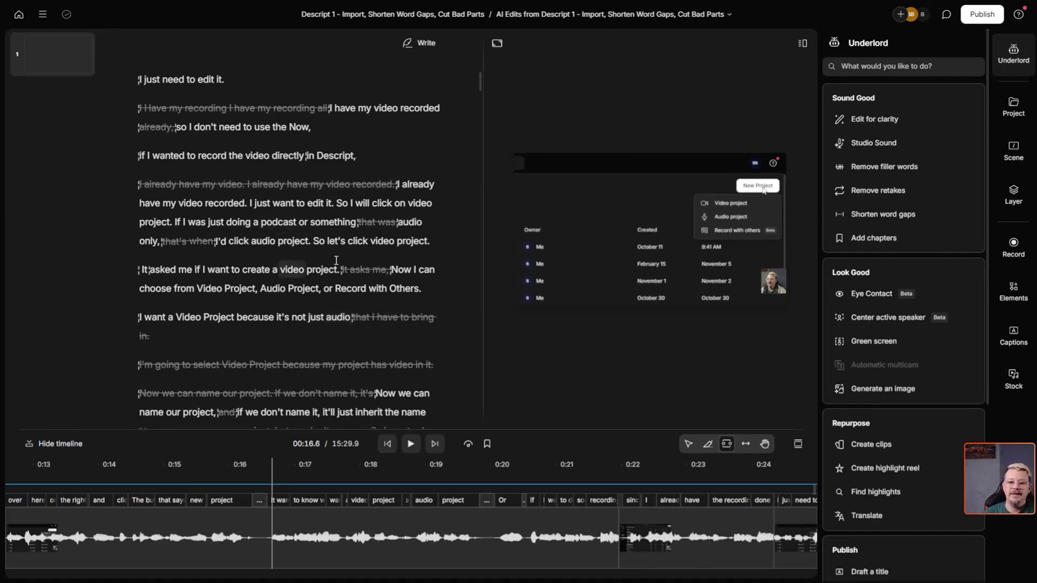
mouse_move(345, 263)
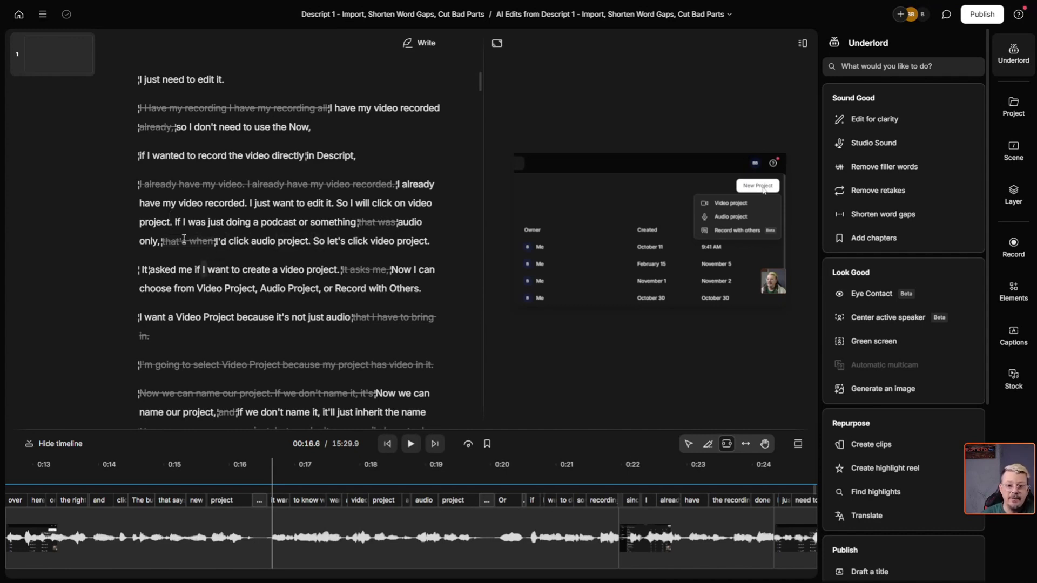
left_click_drag(163, 240, 215, 241)
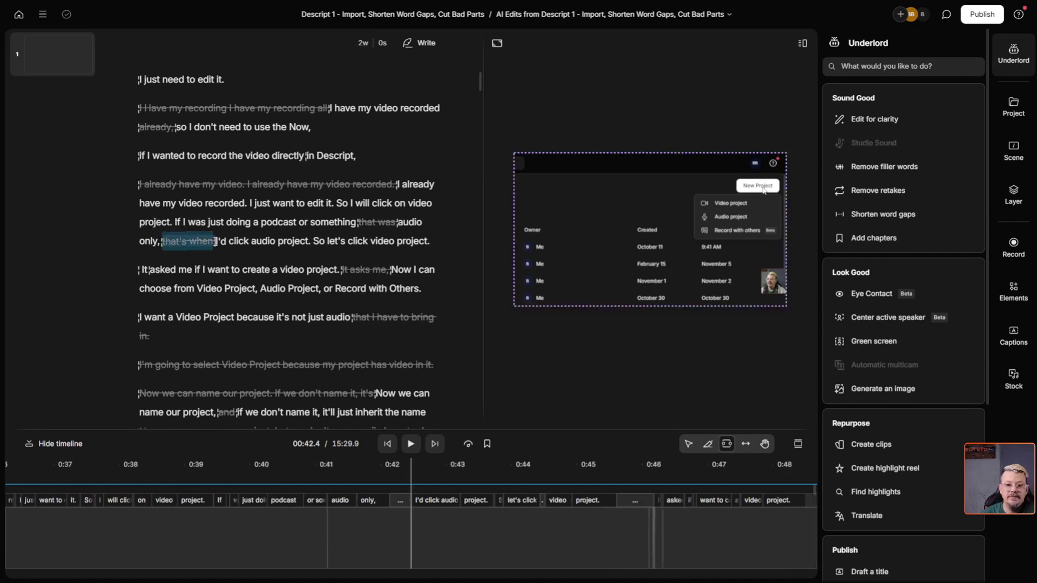
left_click(326, 219)
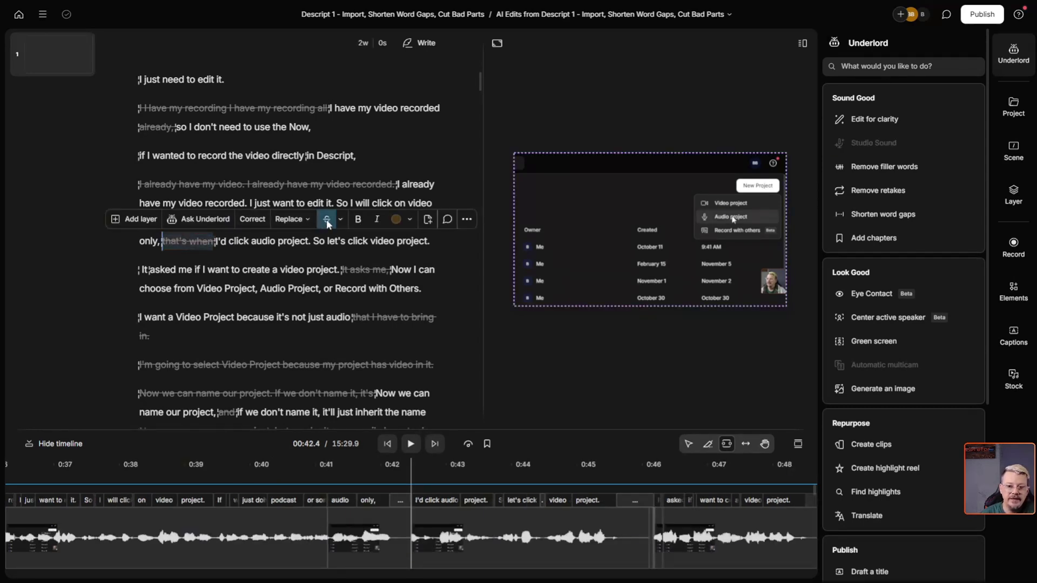
left_click(205, 254)
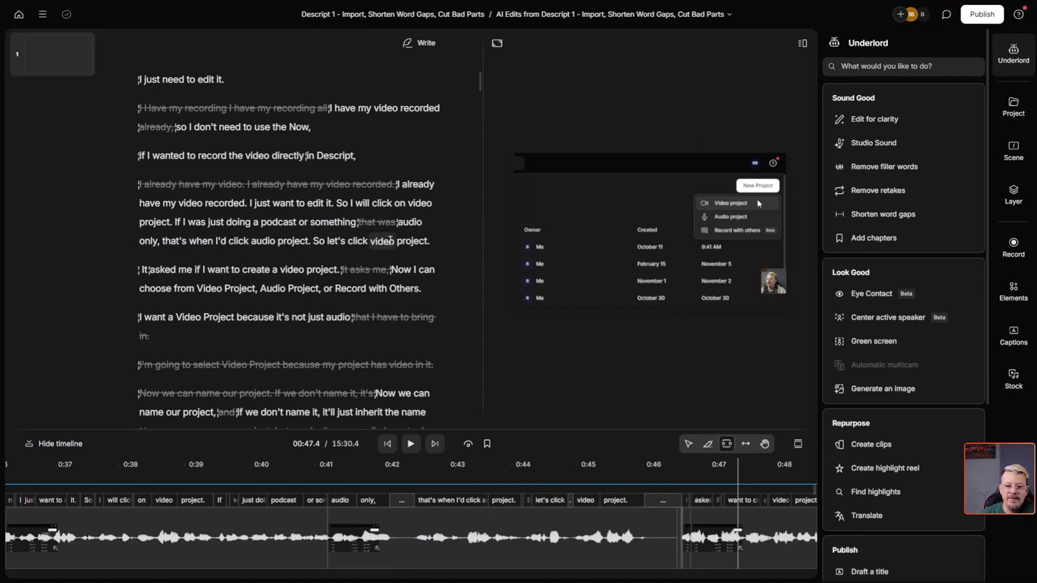
scroll(302, 288, "down", 5)
scroll(302, 289, "down", 15)
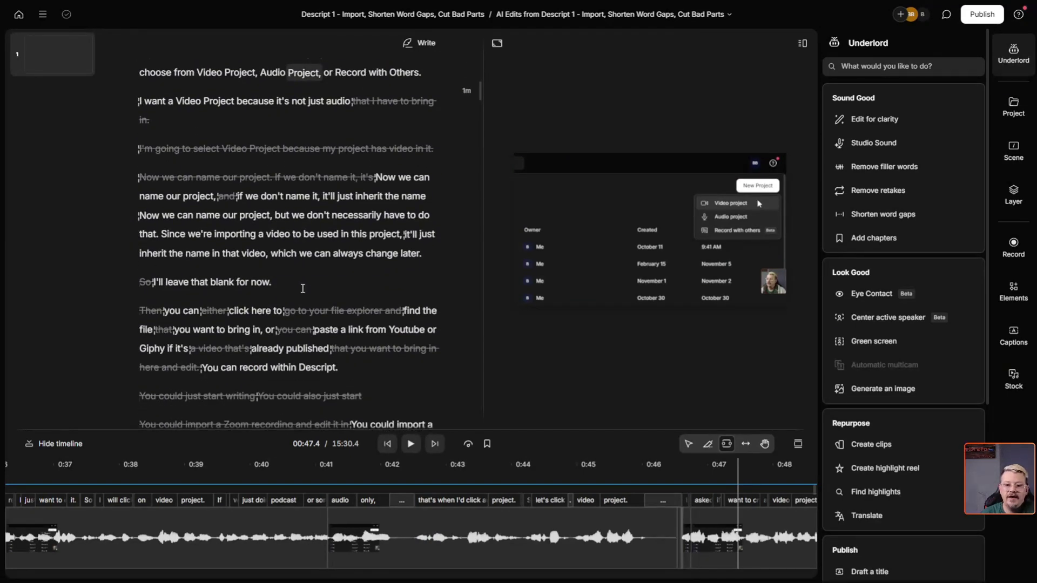
scroll(306, 293, "down", 10)
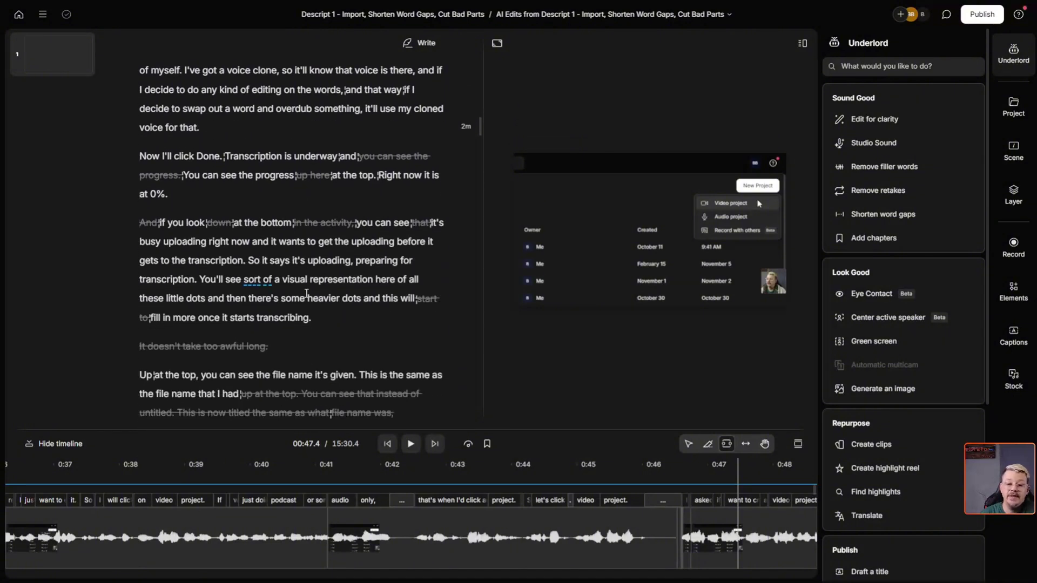
scroll(306, 293, "down", 3)
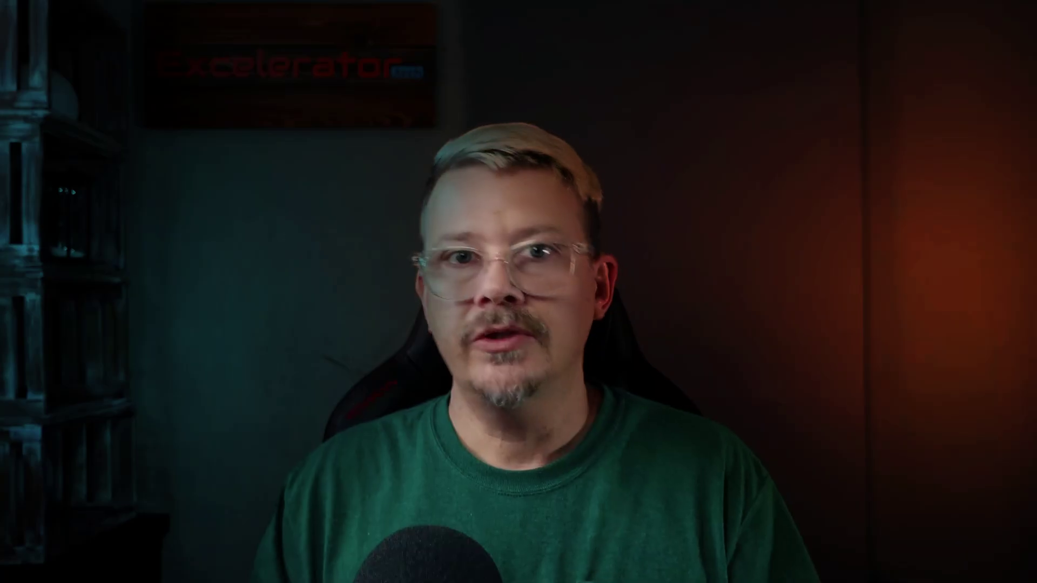